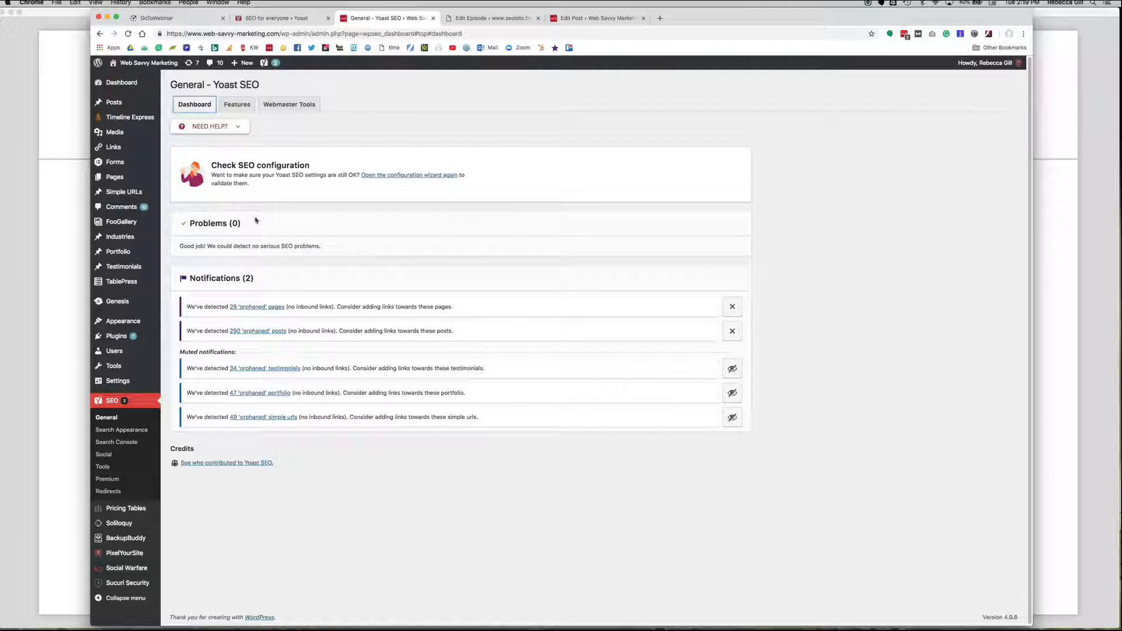
Open the Yoast SEO feature settings and read the help text for SEO analysis.
left_click(238, 105)
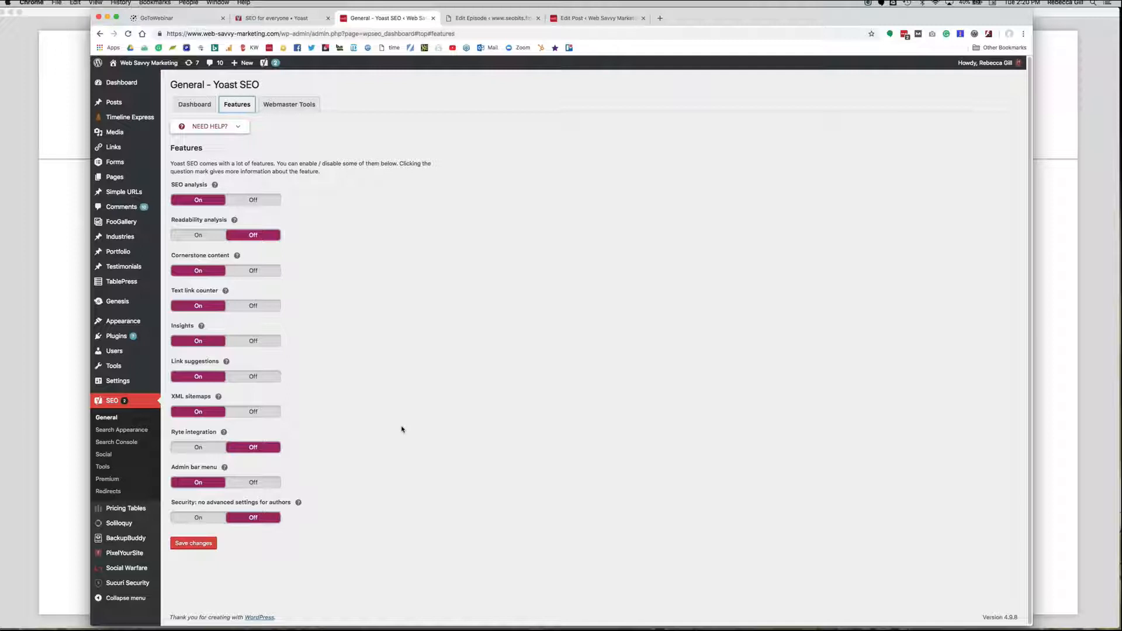
left_click(216, 186)
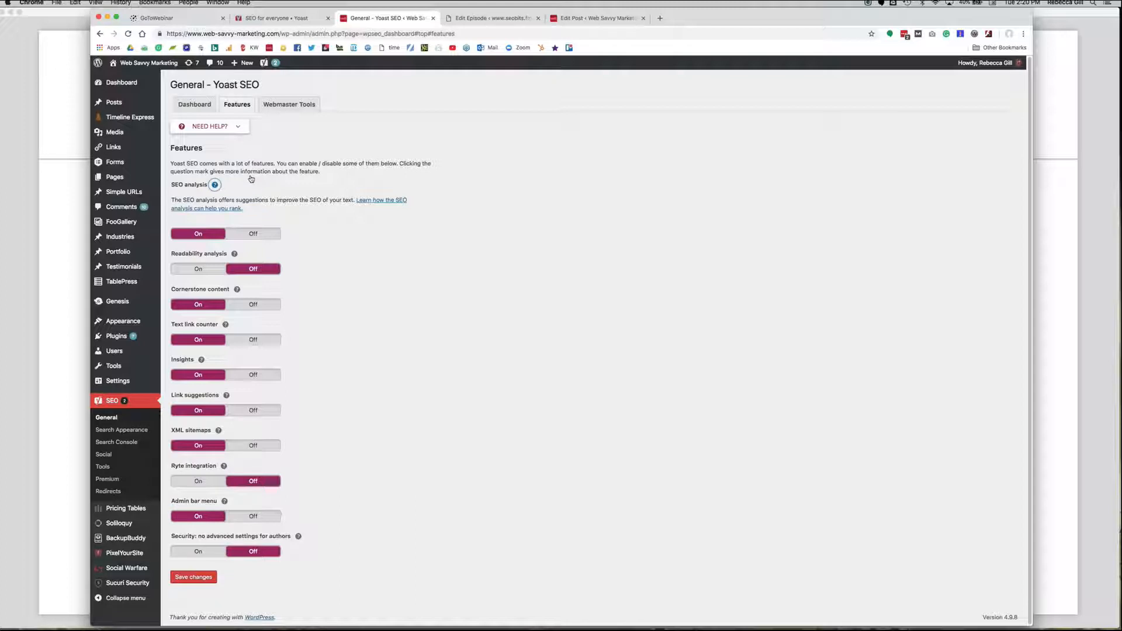
left_click(214, 186)
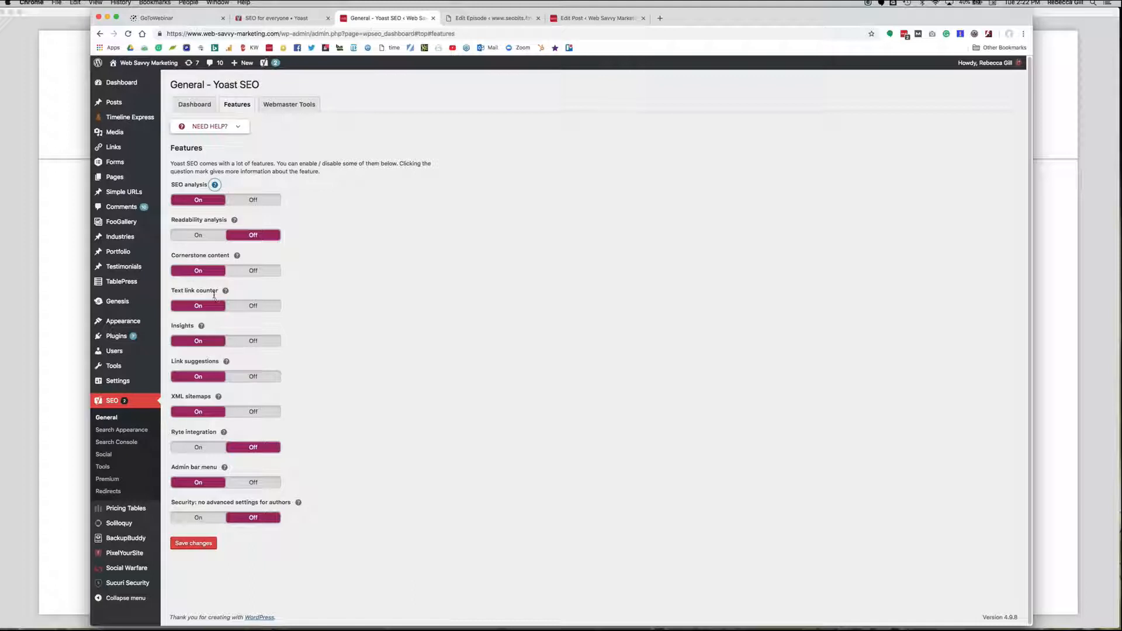
View the site's generated XML sitemap from the XML sitemaps help text, then return to the feature settings and collapse the help.
left_click(217, 398)
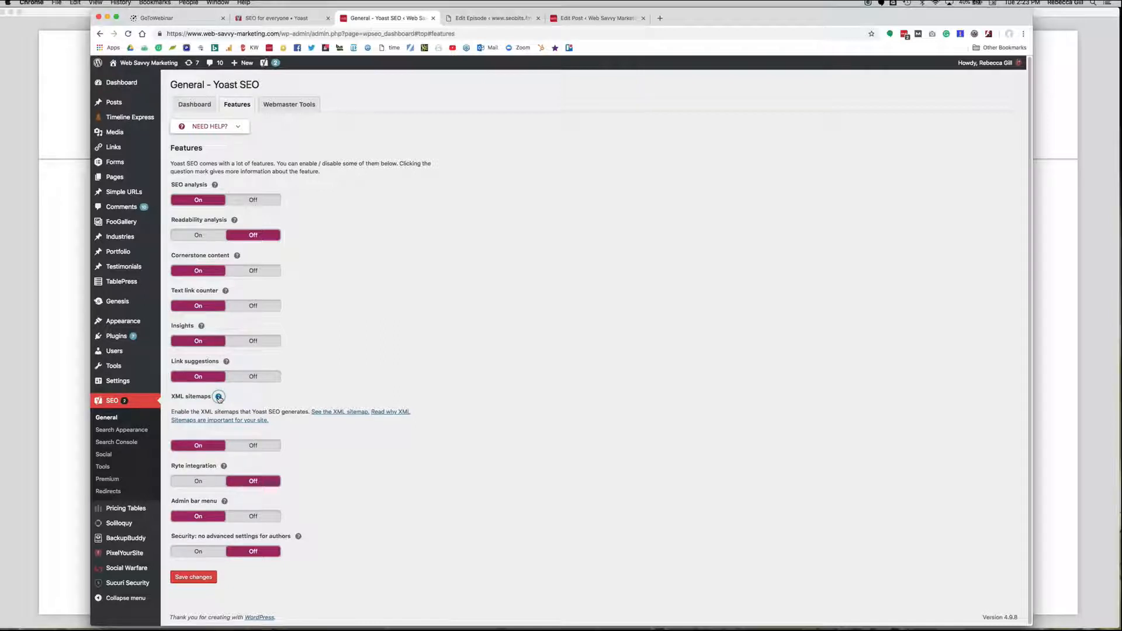
right_click(328, 414)
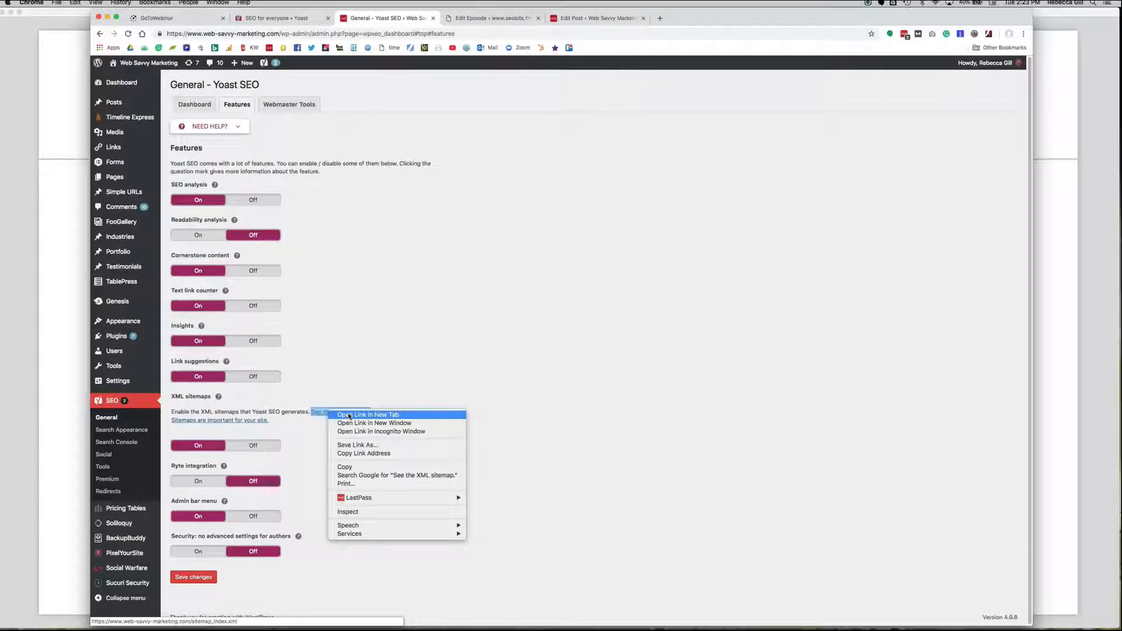
left_click(340, 415)
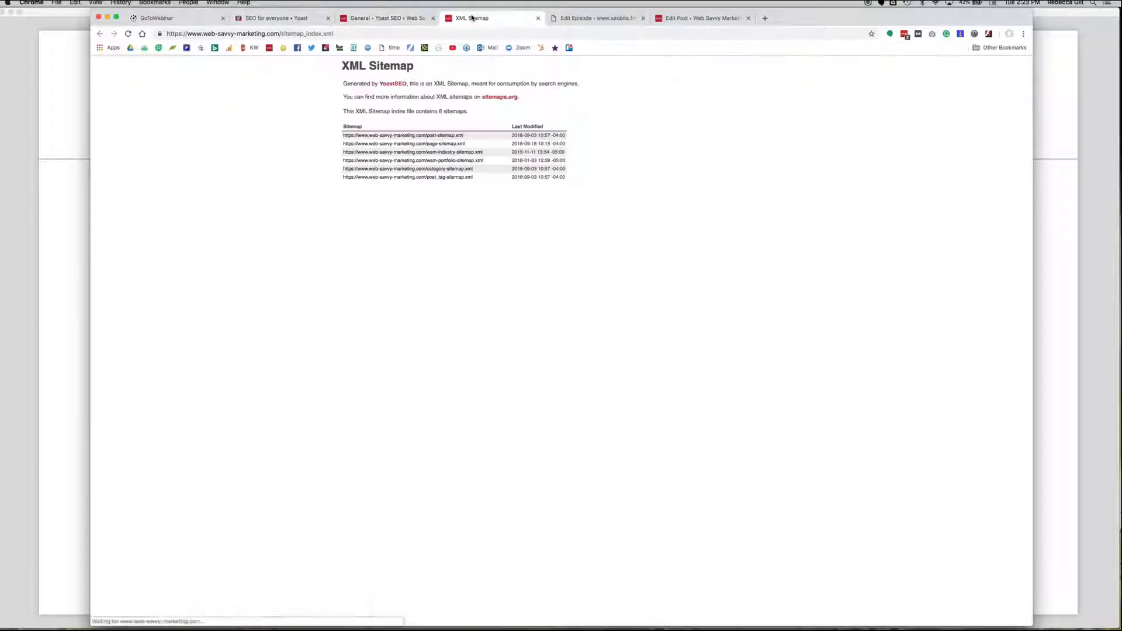
left_click(472, 18)
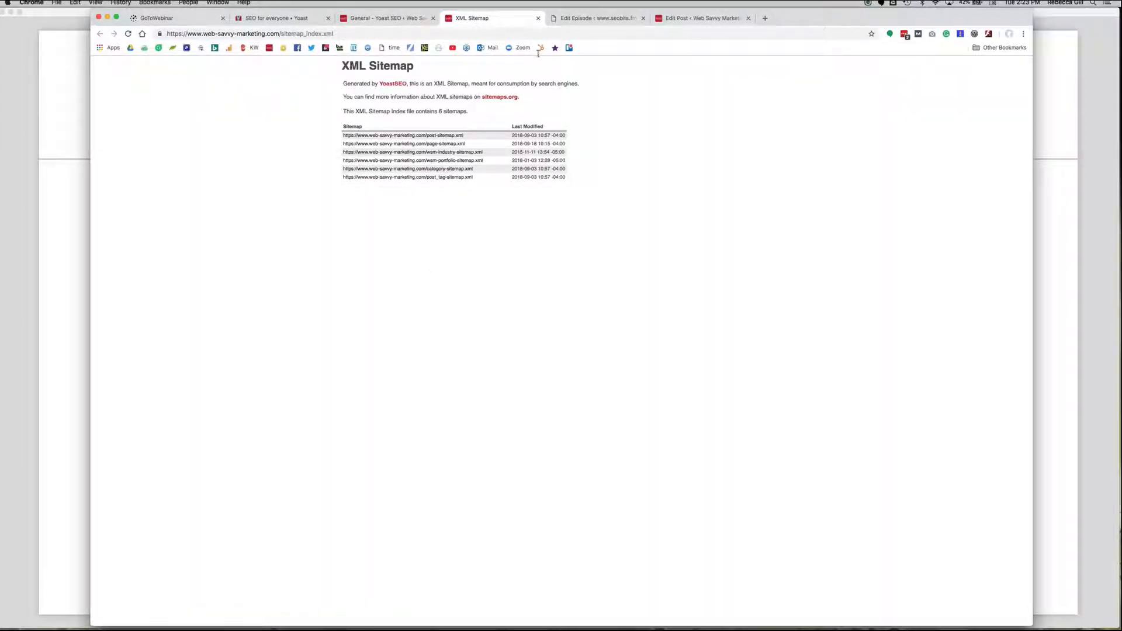
key("super+w")
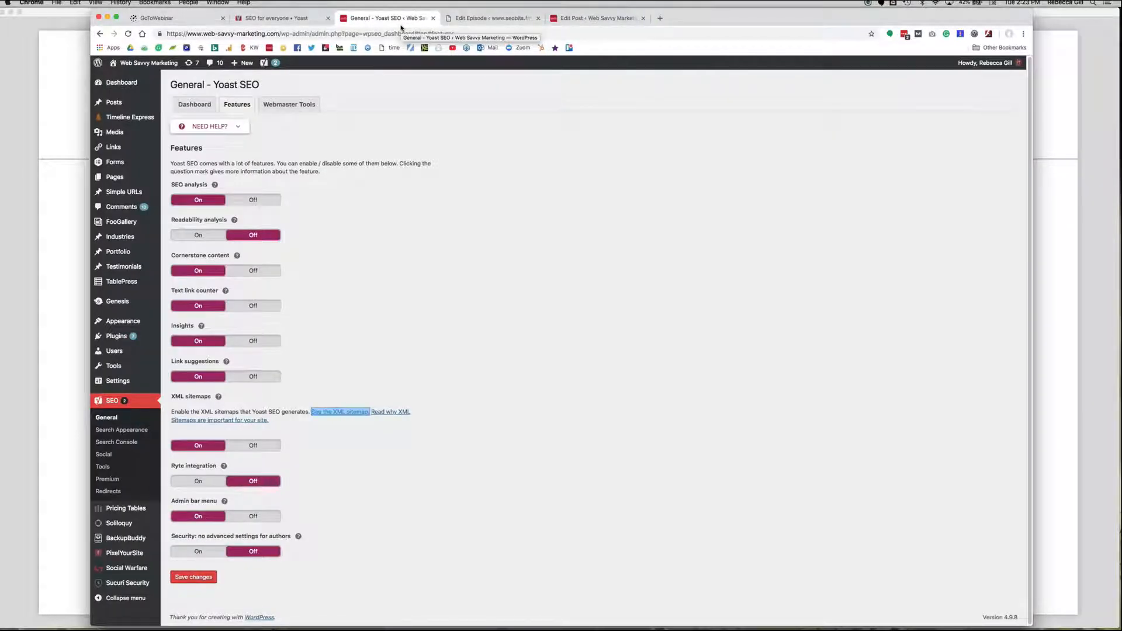
left_click(219, 399)
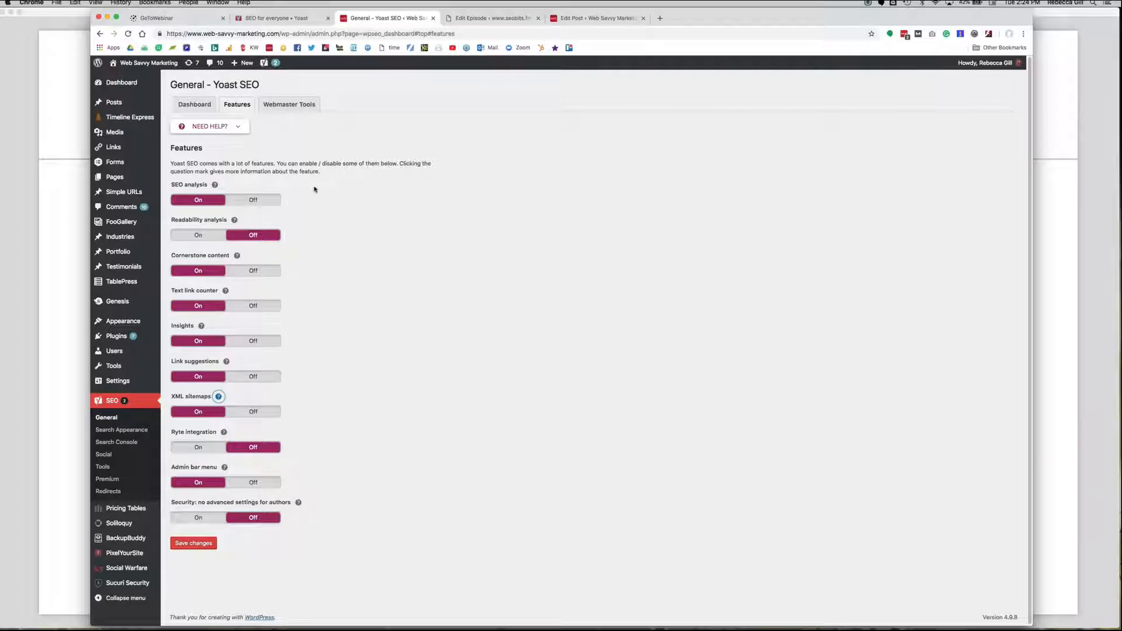
Review the Webmaster Tools verification settings, including the Bing verification code field.
left_click(293, 105)
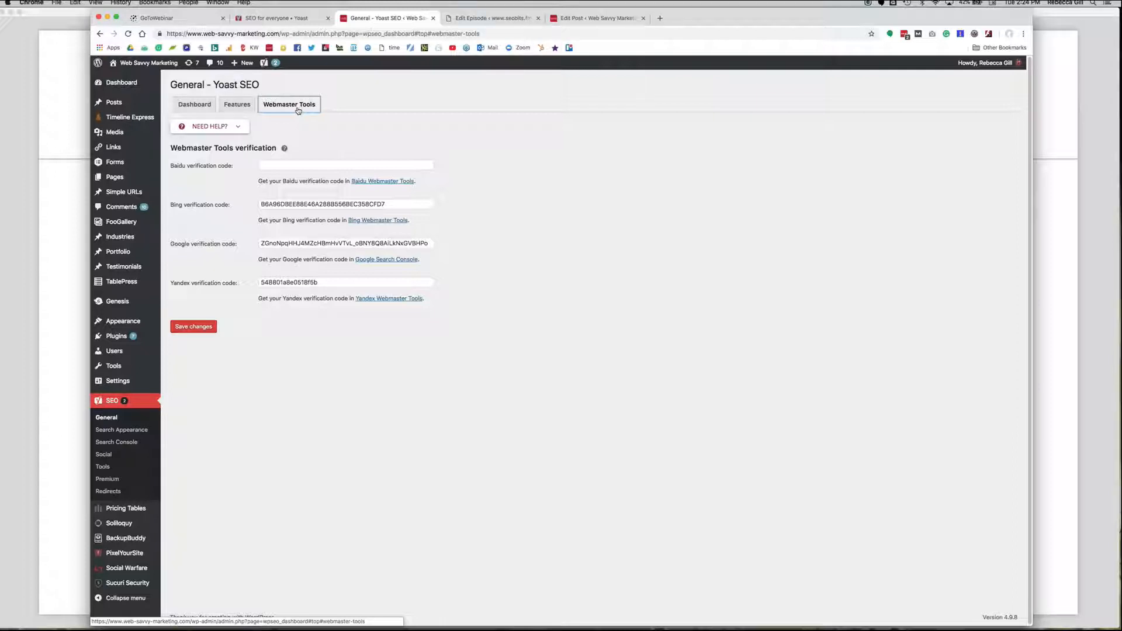
left_click(407, 202)
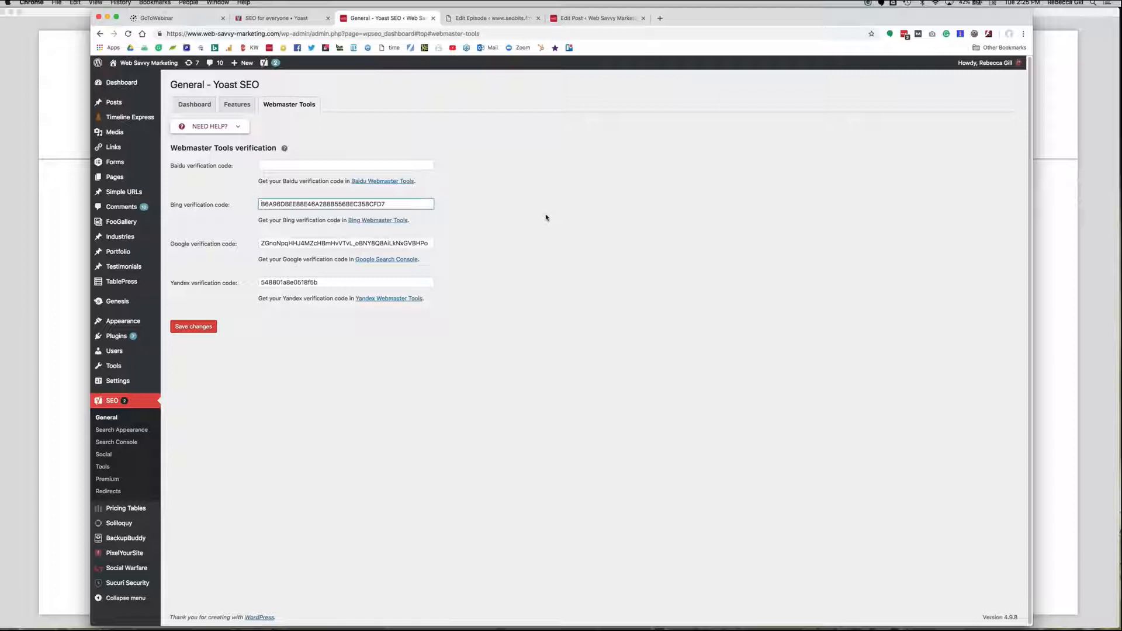
Open the general Search Appearance settings and view the Knowledge Graph's company or person choices without changing the selection.
left_click(136, 432)
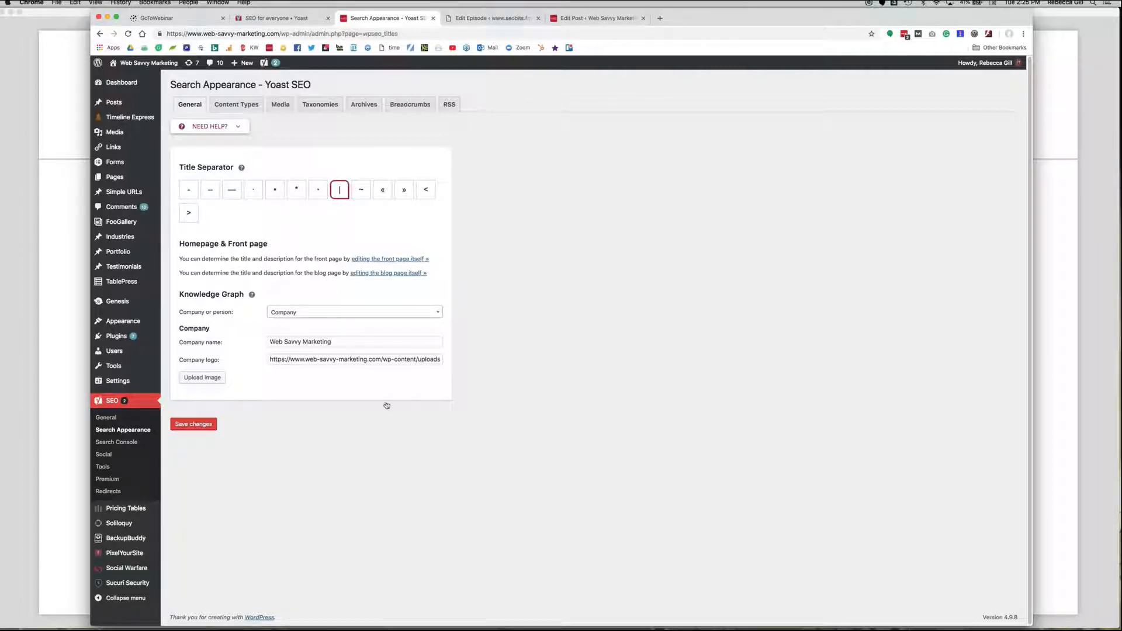
left_click(311, 314)
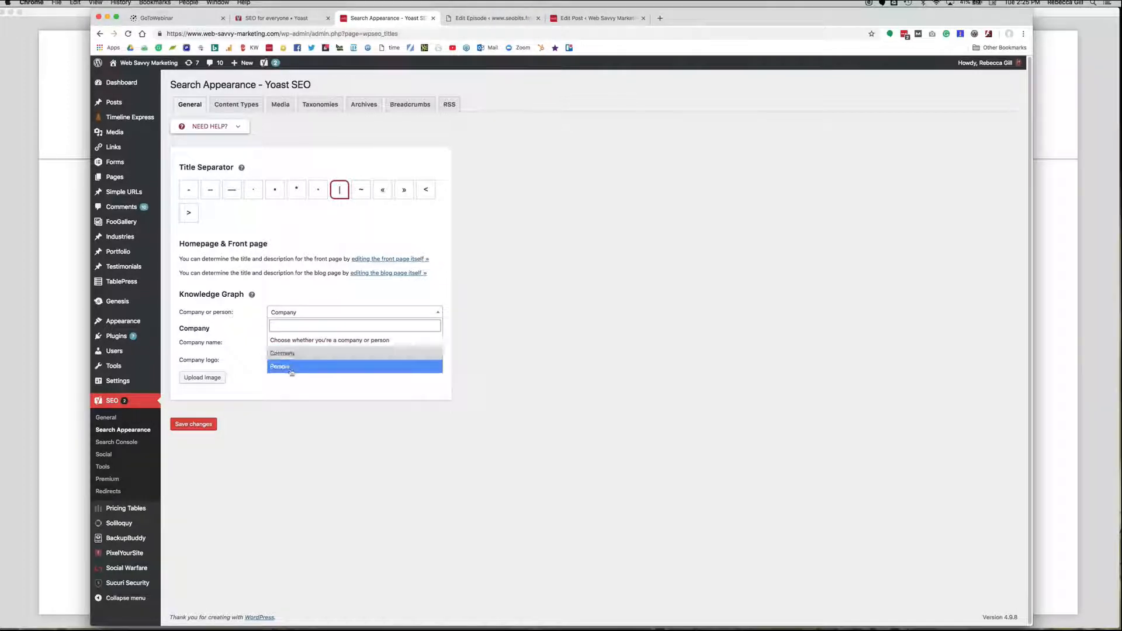
left_click(292, 442)
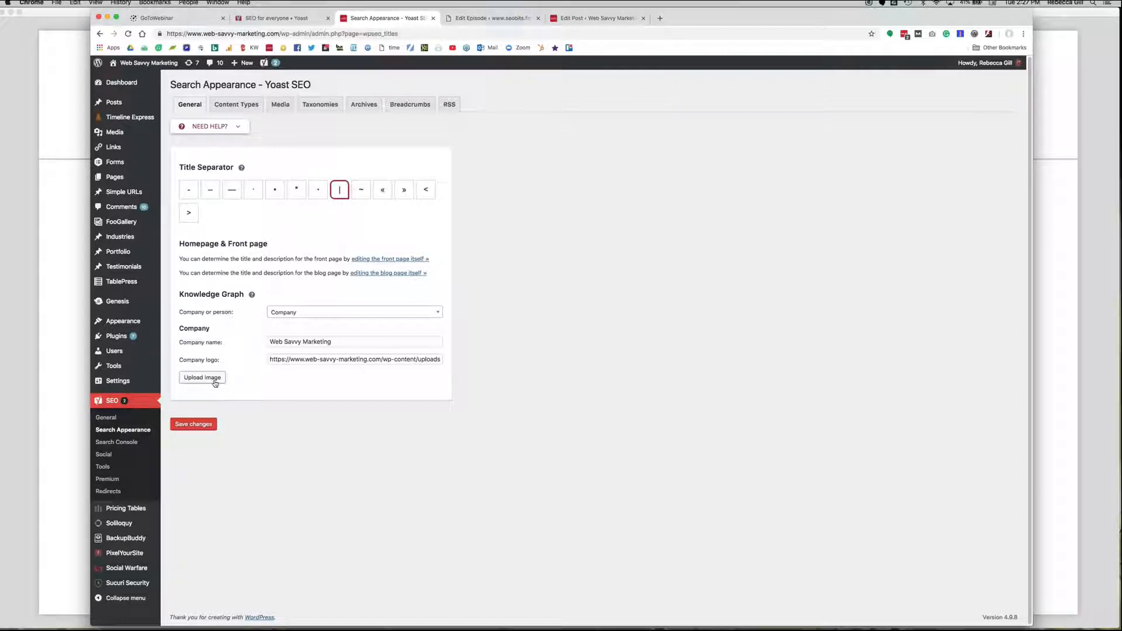
Review the Content Types search appearance settings for Posts, Simple URLs and Pages, collapsing each section after viewing it.
left_click(232, 107)
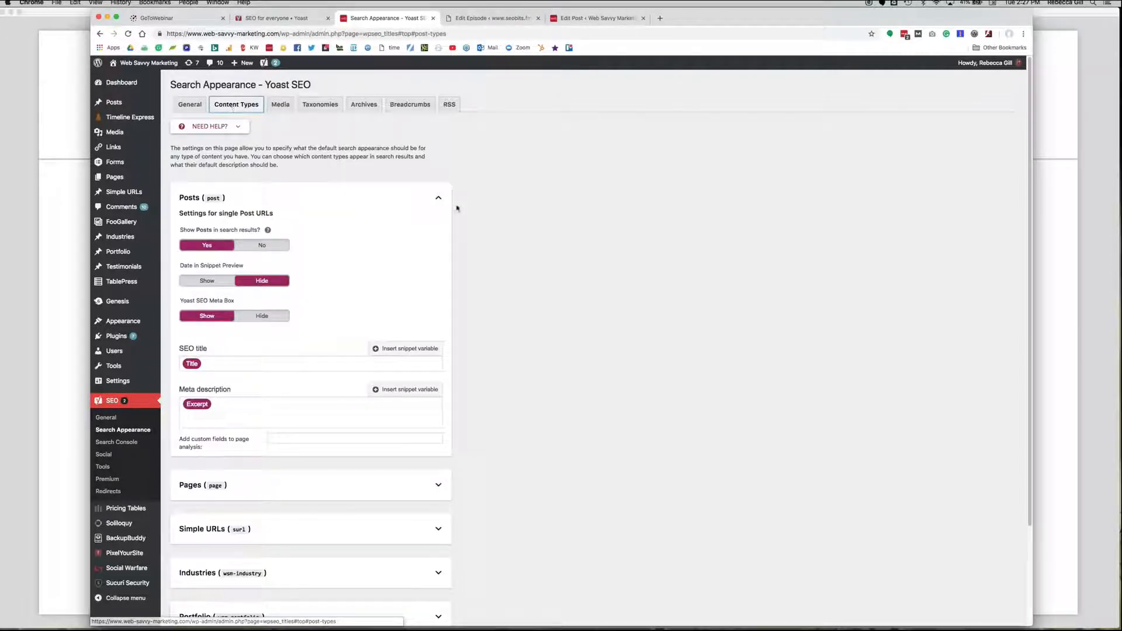
left_click(440, 199)
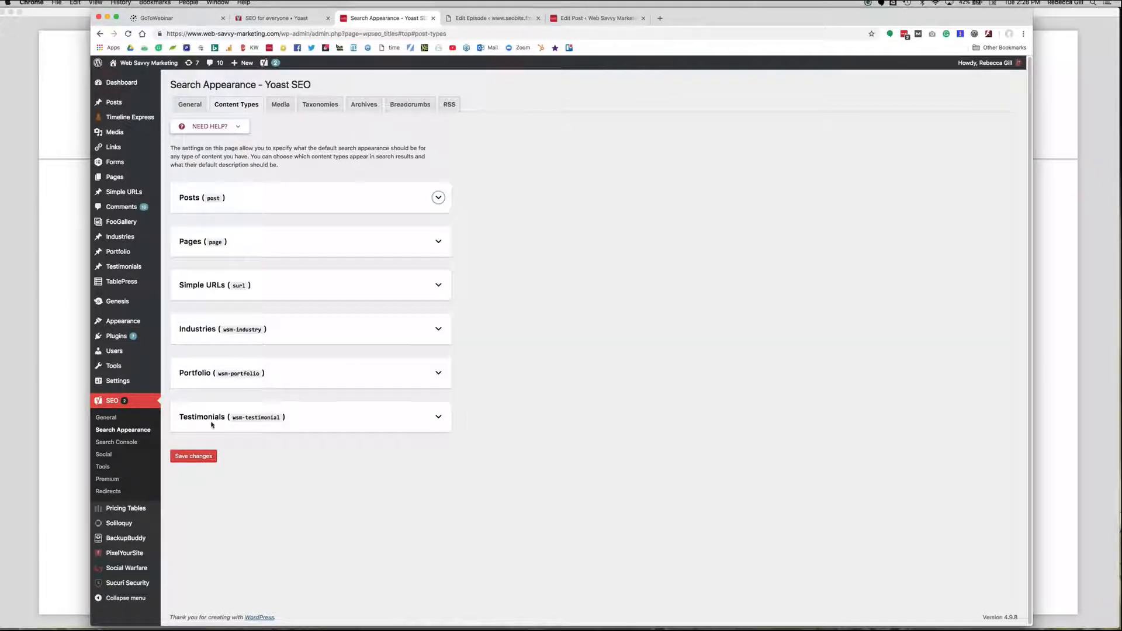
left_click(438, 285)
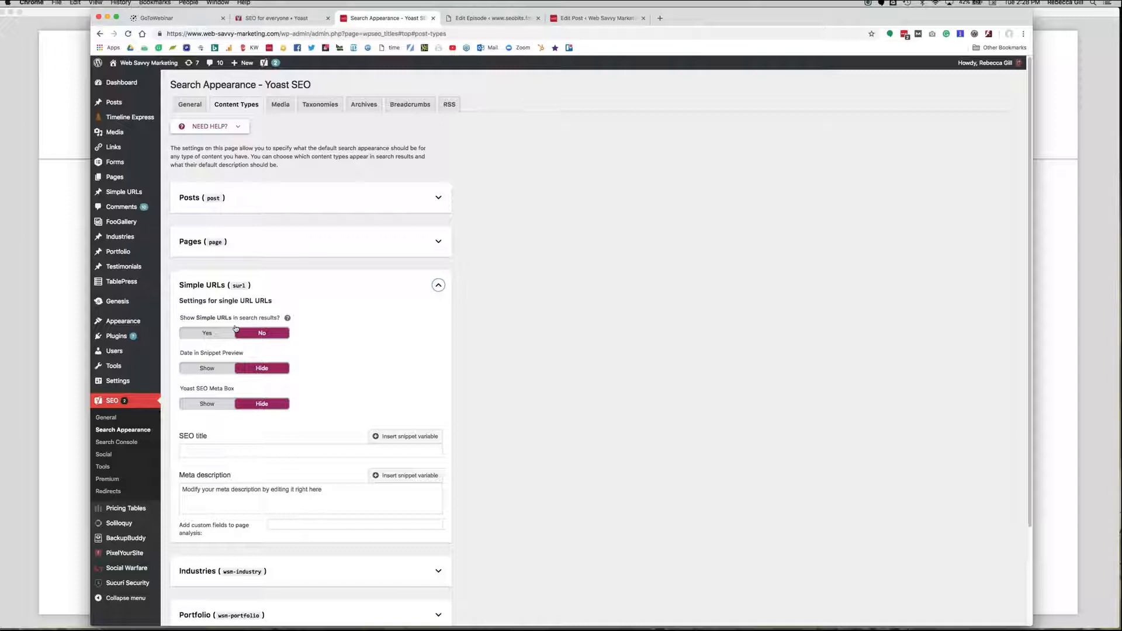
left_click(438, 285)
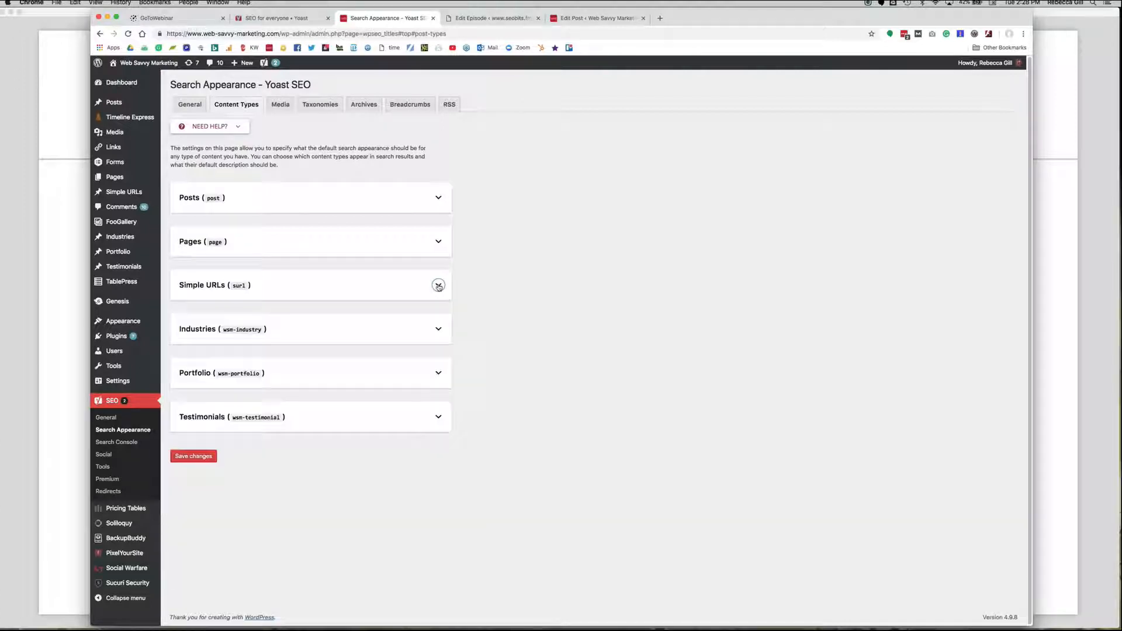
left_click(439, 241)
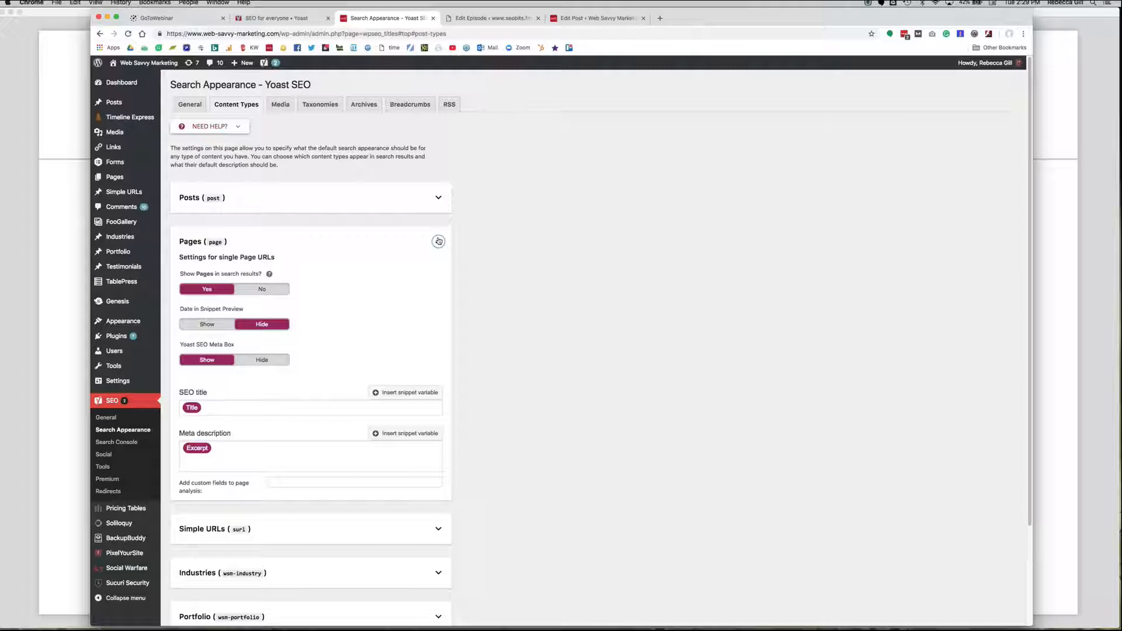
left_click(218, 412)
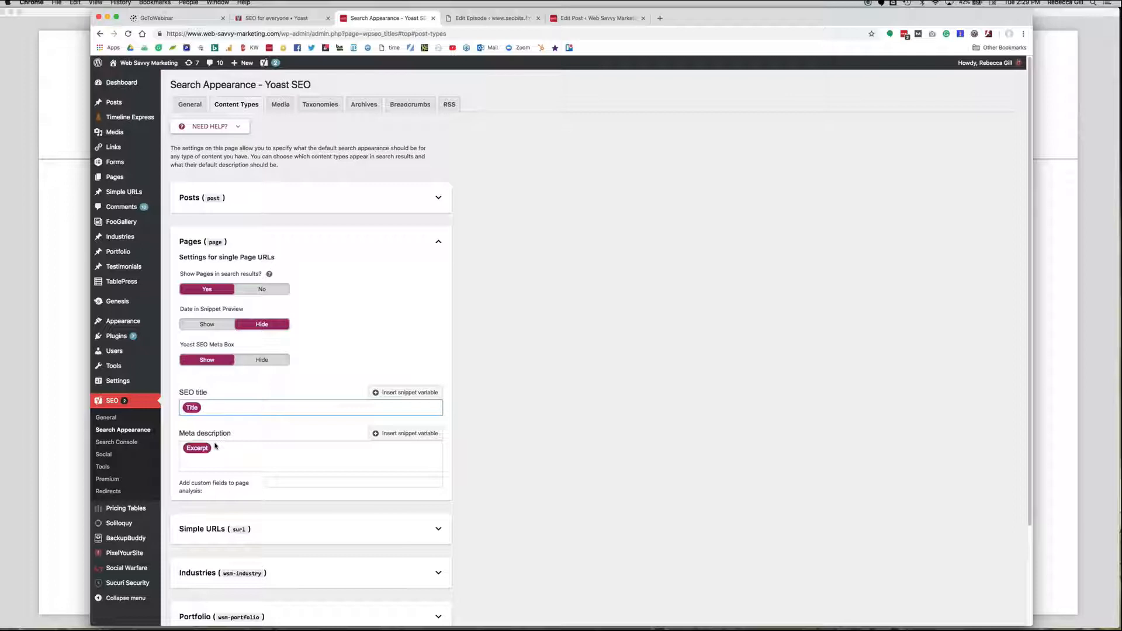
left_click(439, 242)
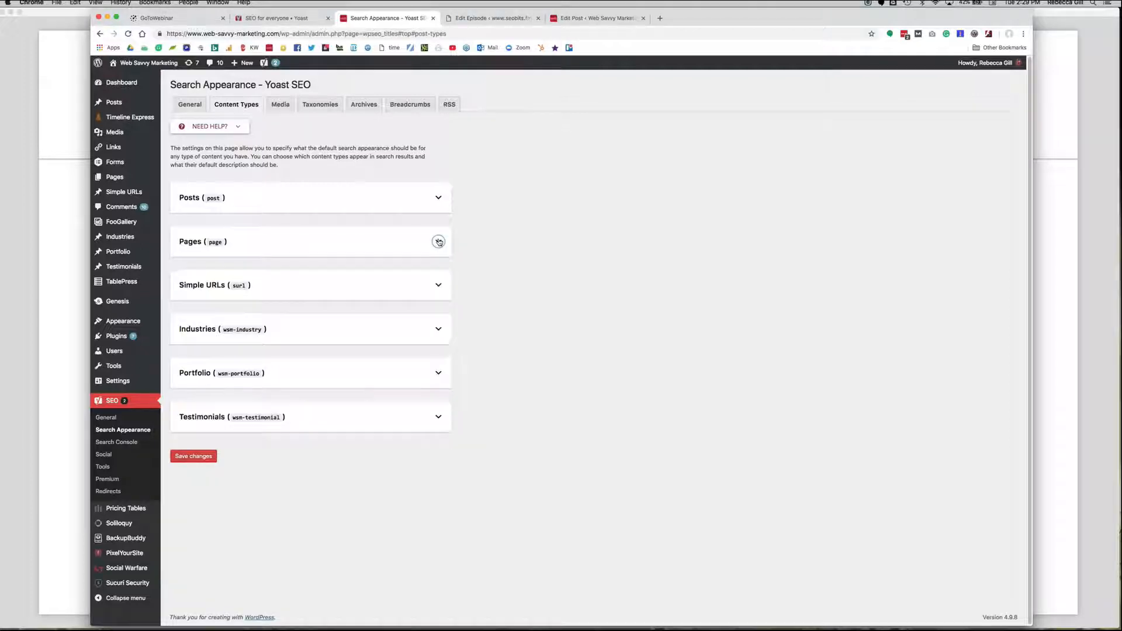
Review the Media, Taxonomies, Archives, Breadcrumbs and RSS settings of Search Appearance.
left_click(284, 108)
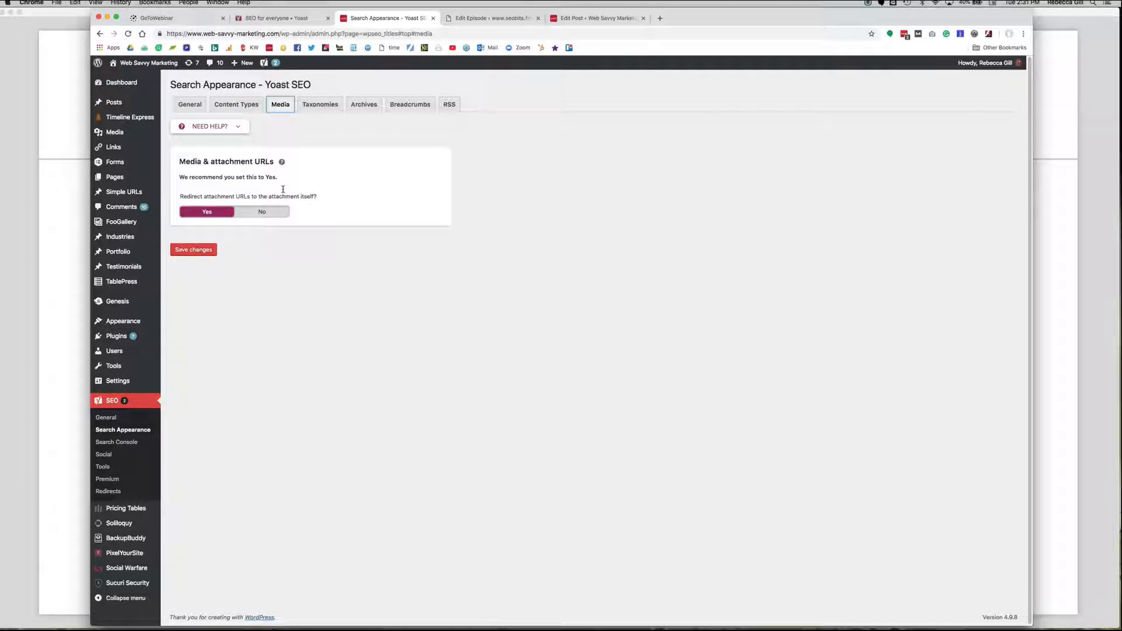
left_click(319, 105)
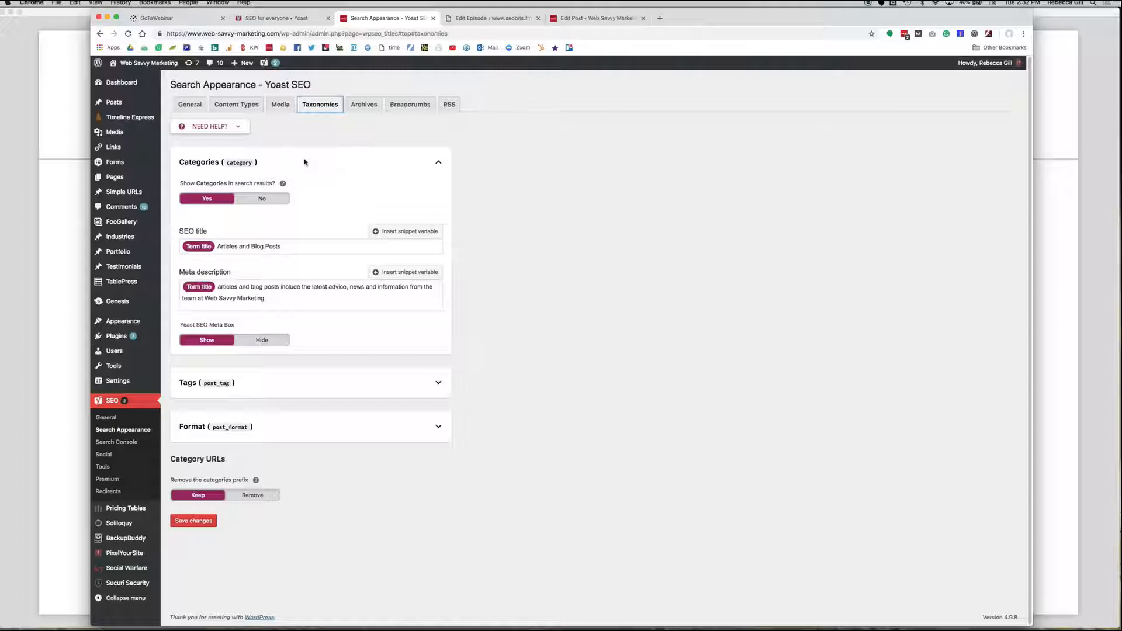
left_click(369, 105)
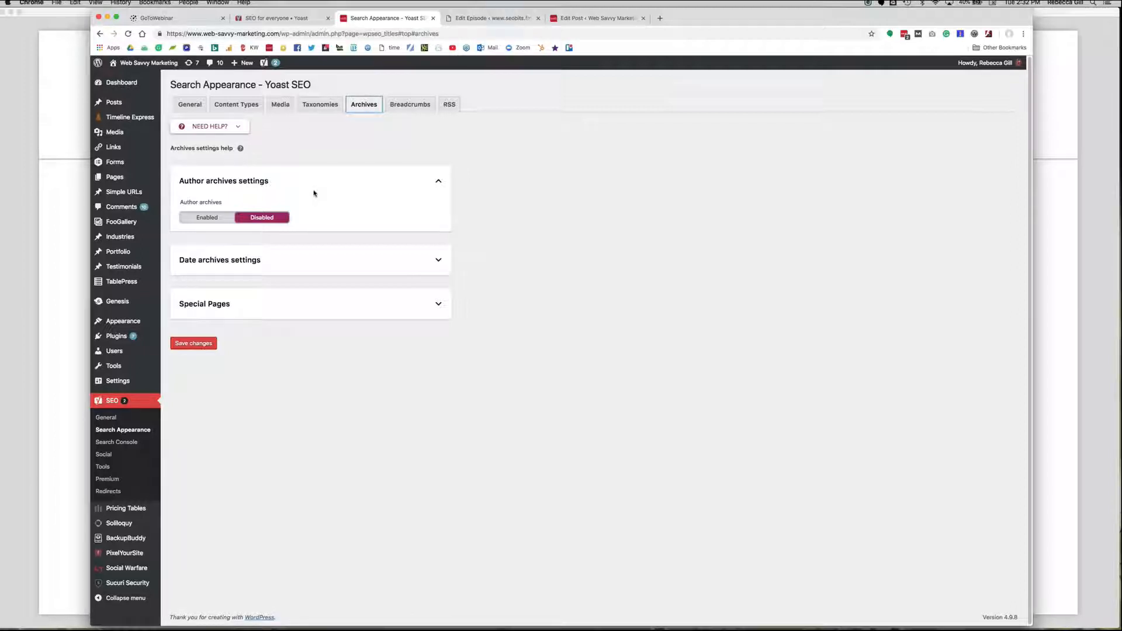
left_click(413, 105)
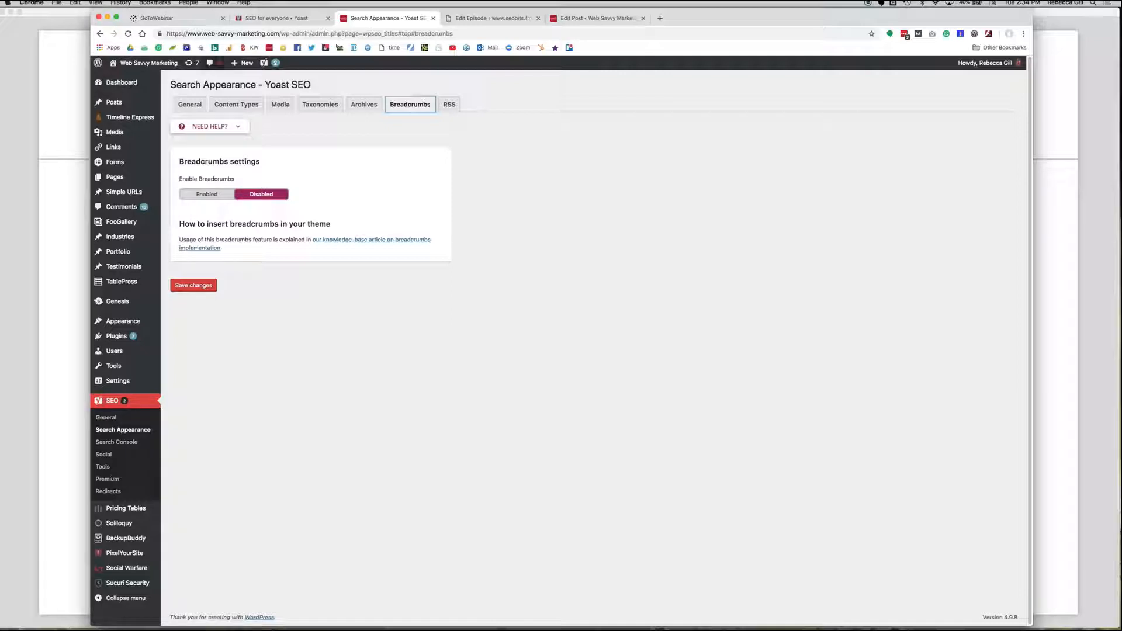
left_click(449, 104)
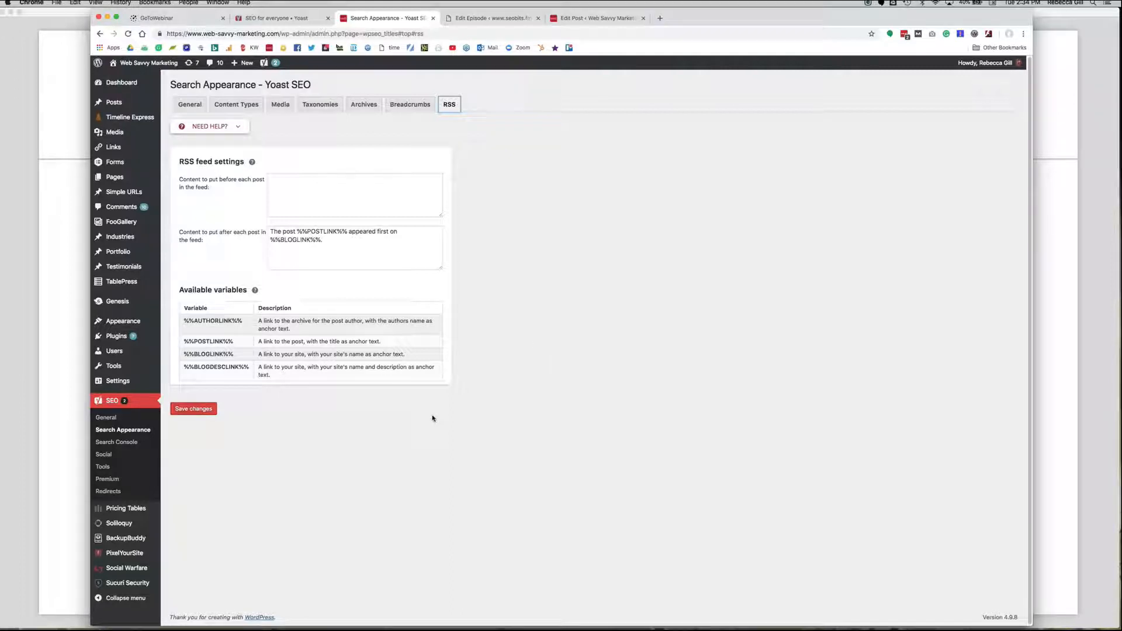
Examine the Search Console crawl errors for desktop, smartphone and feature phone, ending on the smartphone list.
left_click(124, 444)
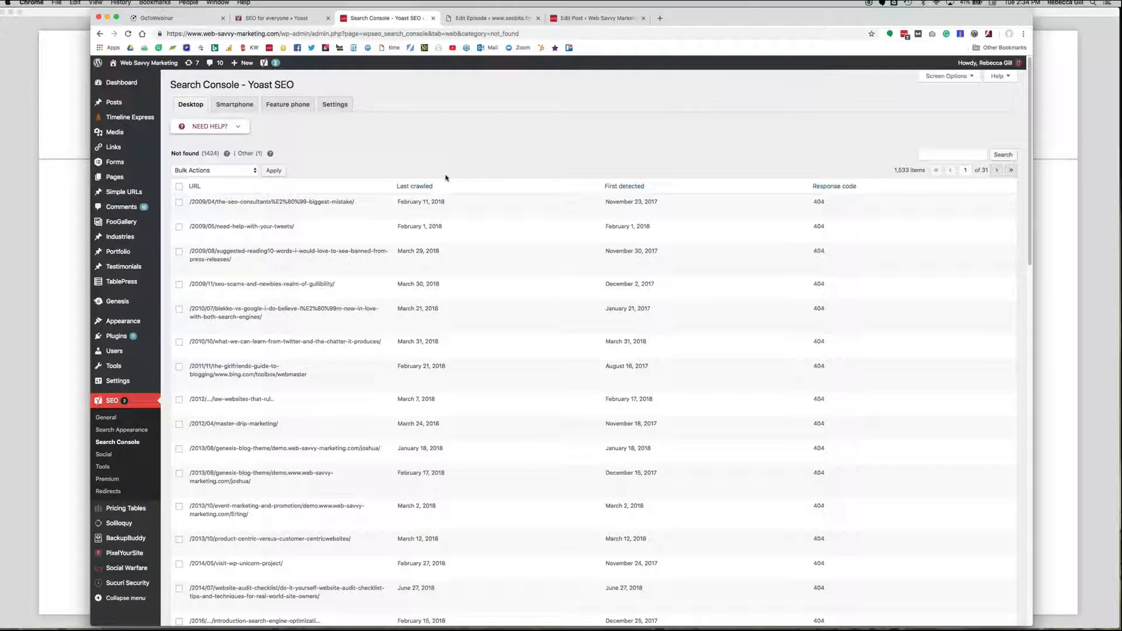
left_click(242, 106)
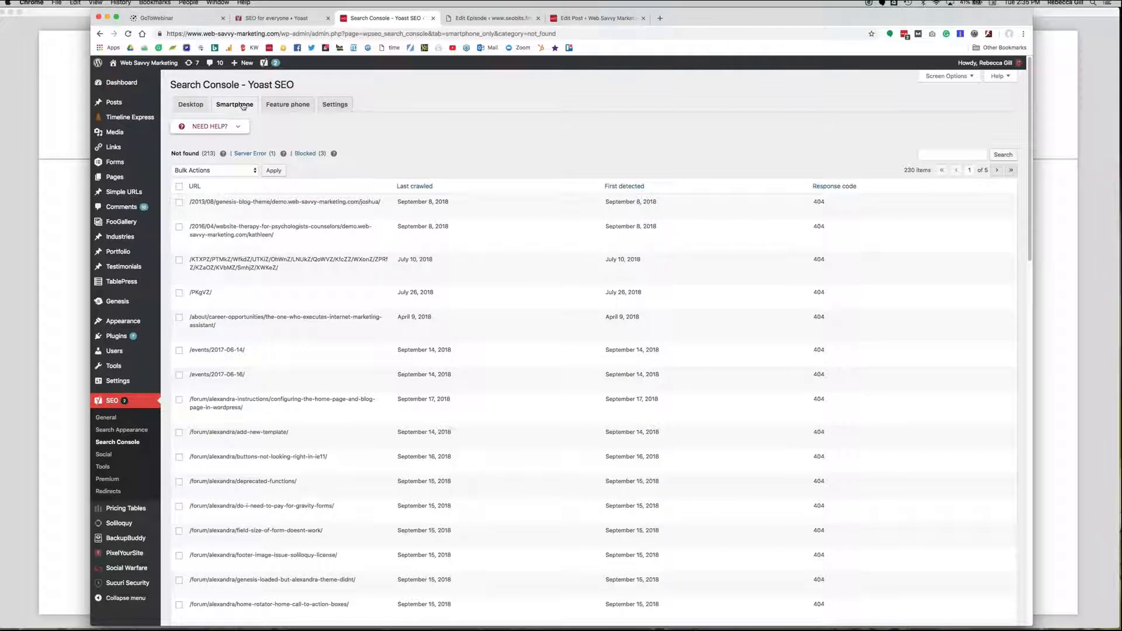
left_click(283, 108)
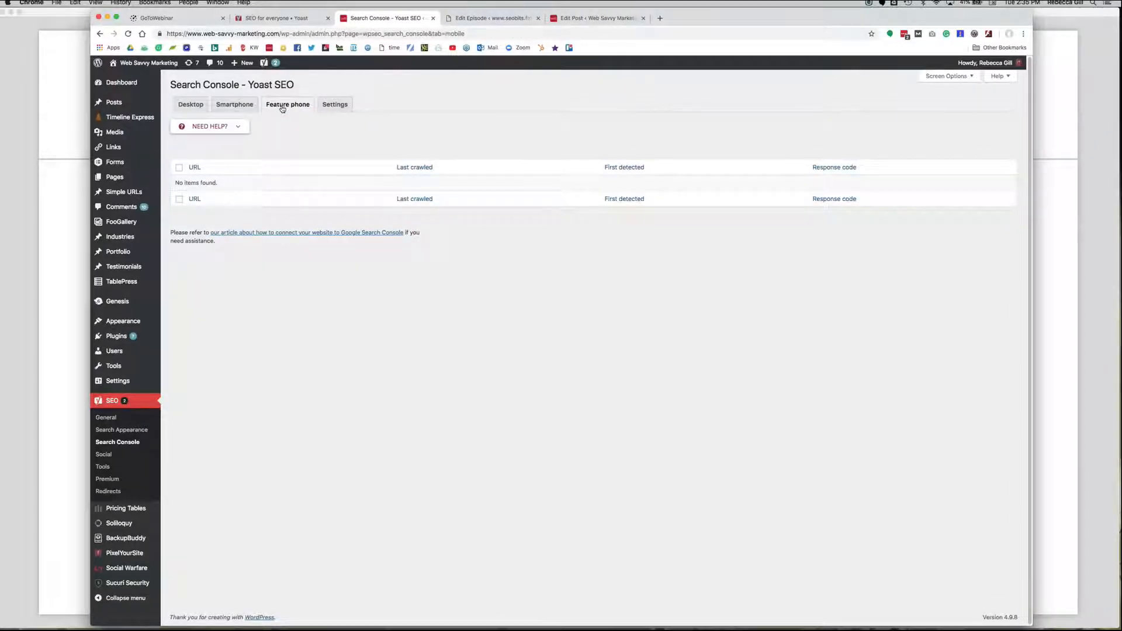
left_click(249, 108)
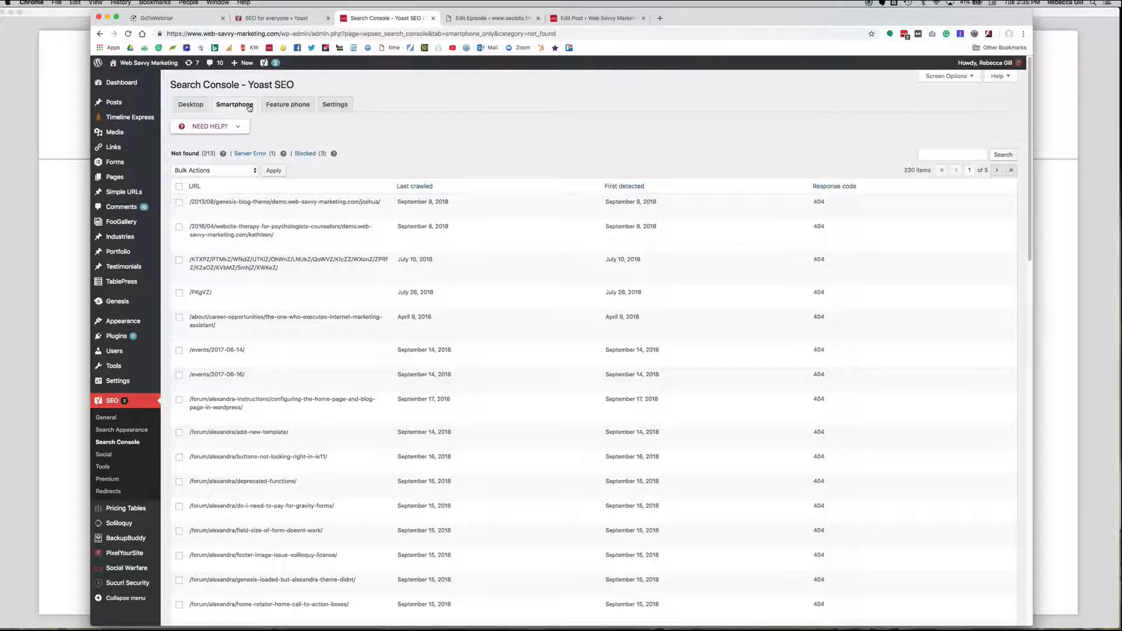
Review the Social settings for accounts, Facebook and Twitter, including Twitter's default card type.
left_click(104, 455)
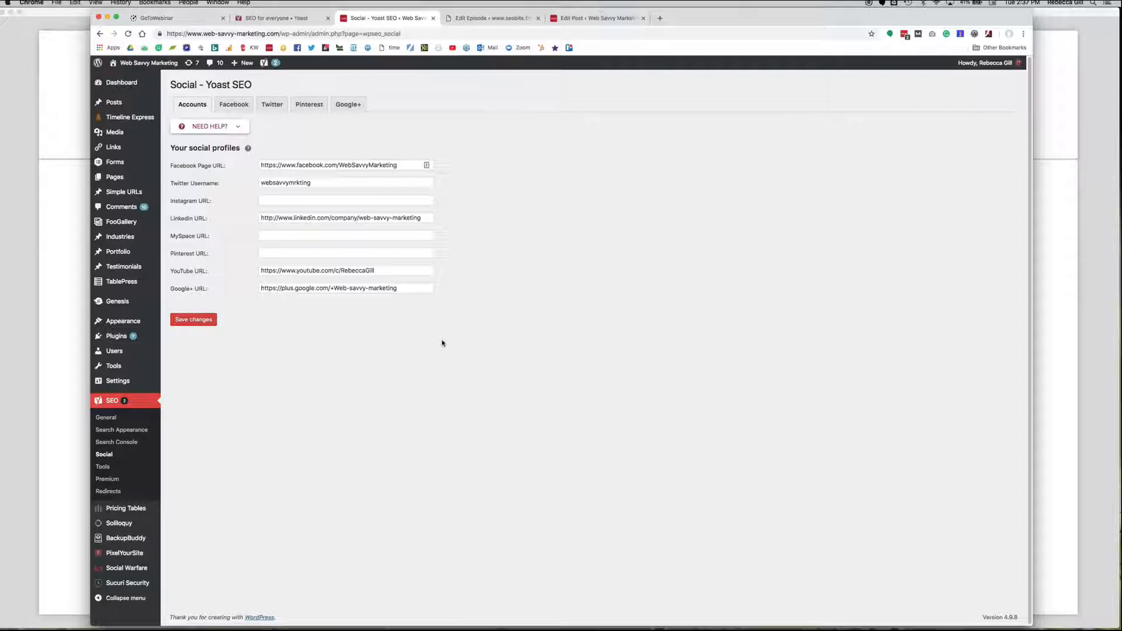
left_click(237, 108)
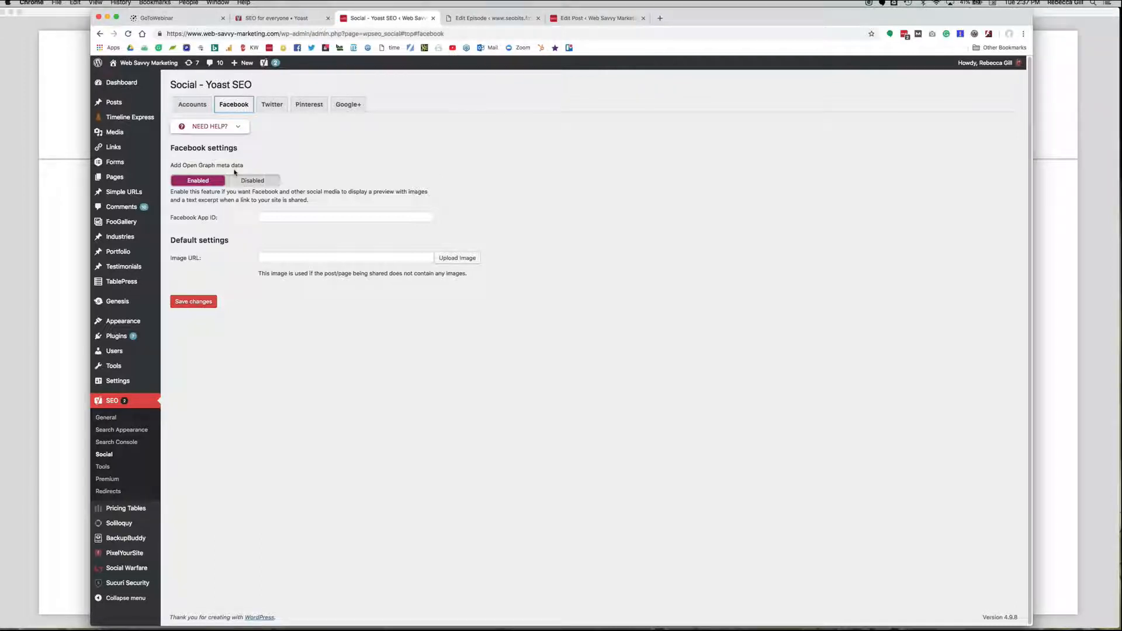
left_click(272, 105)
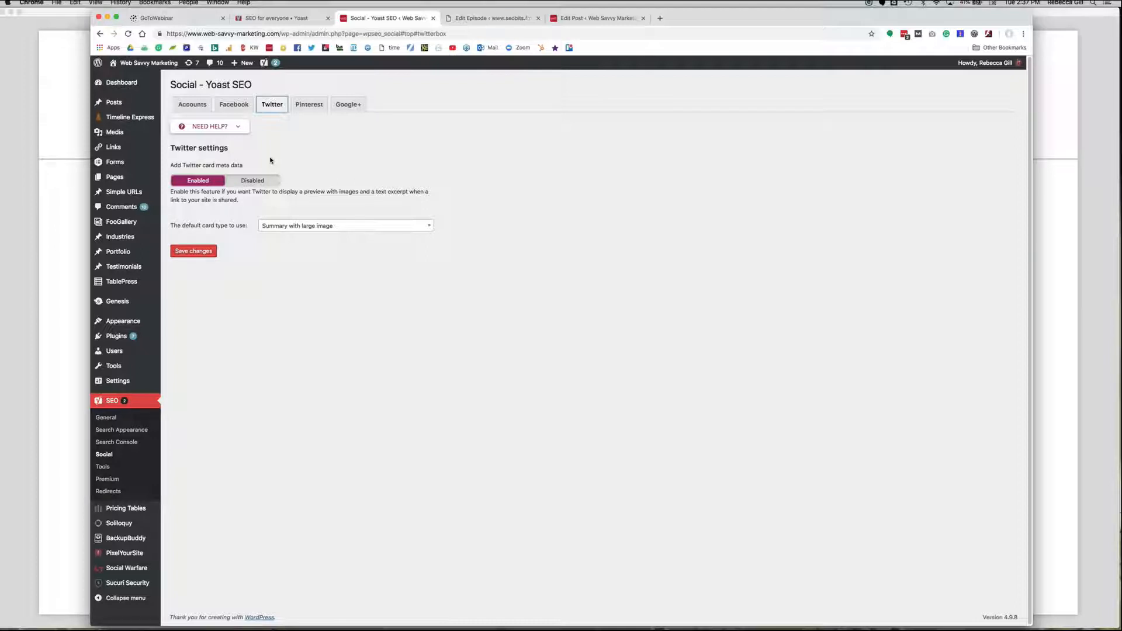
left_click(363, 231)
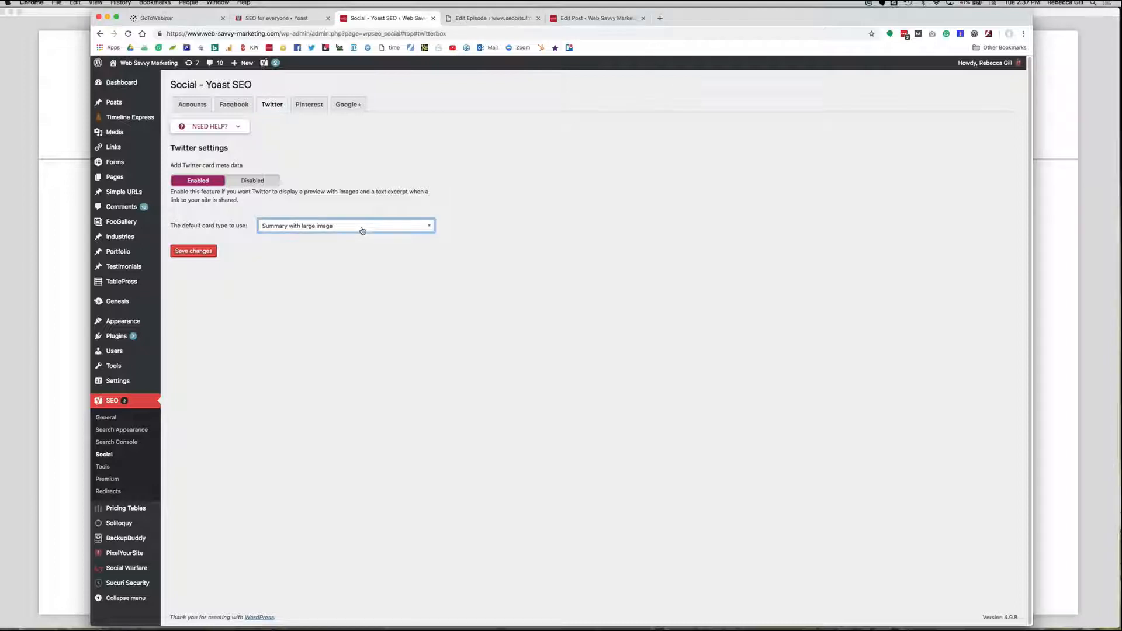
left_click(606, 240)
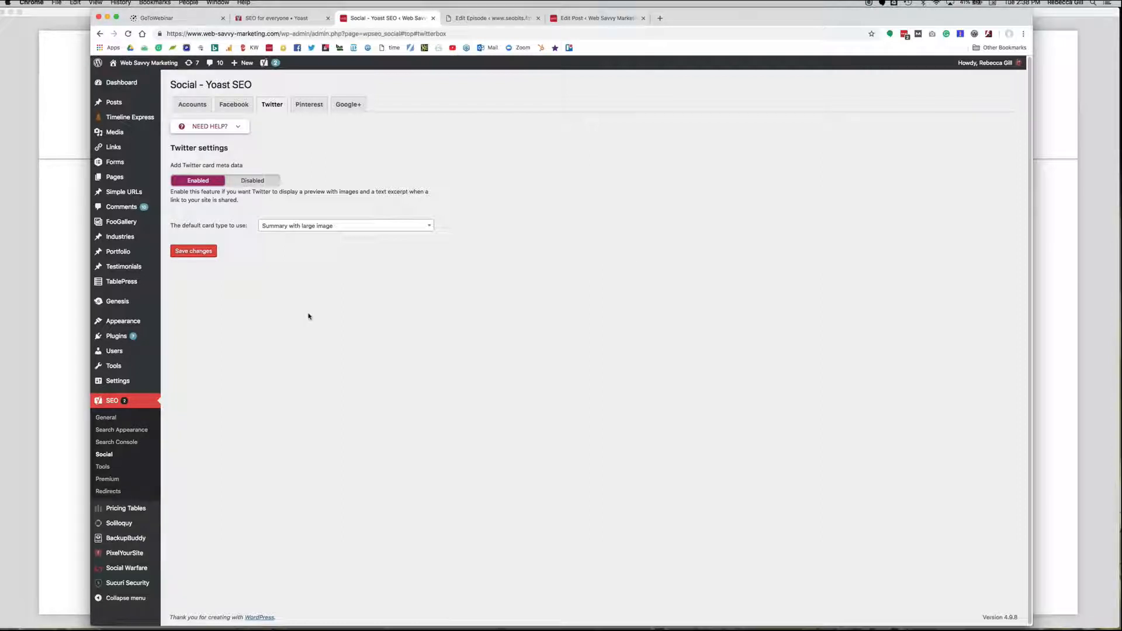
Review the Yoast SEO Tools page and open the Website Development post category for editing.
left_click(106, 468)
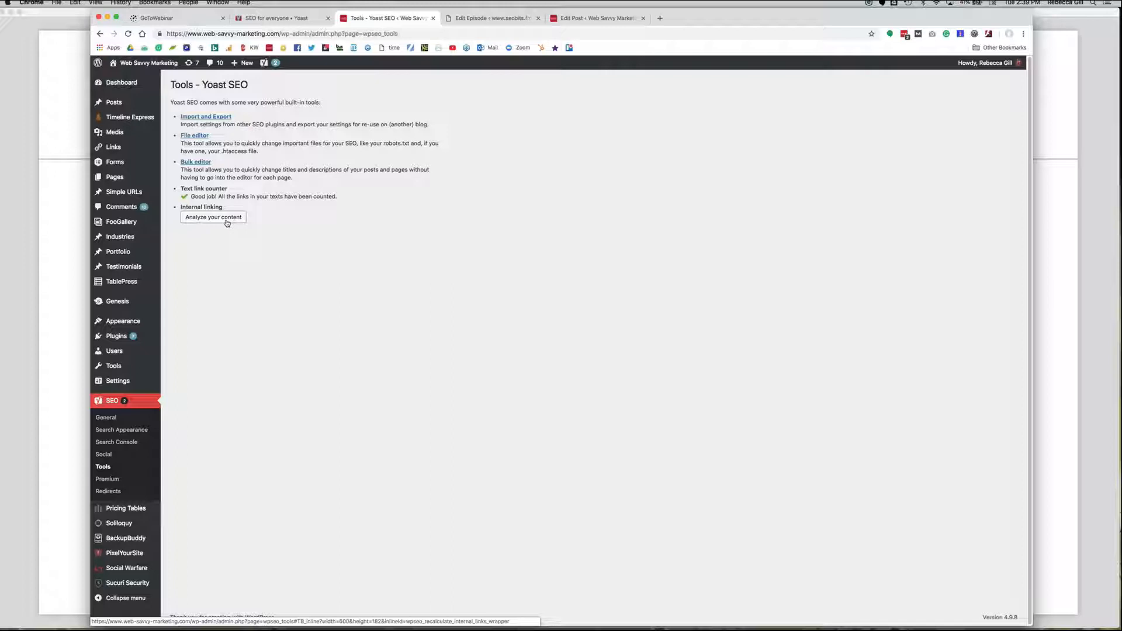
mouse_move(117, 102)
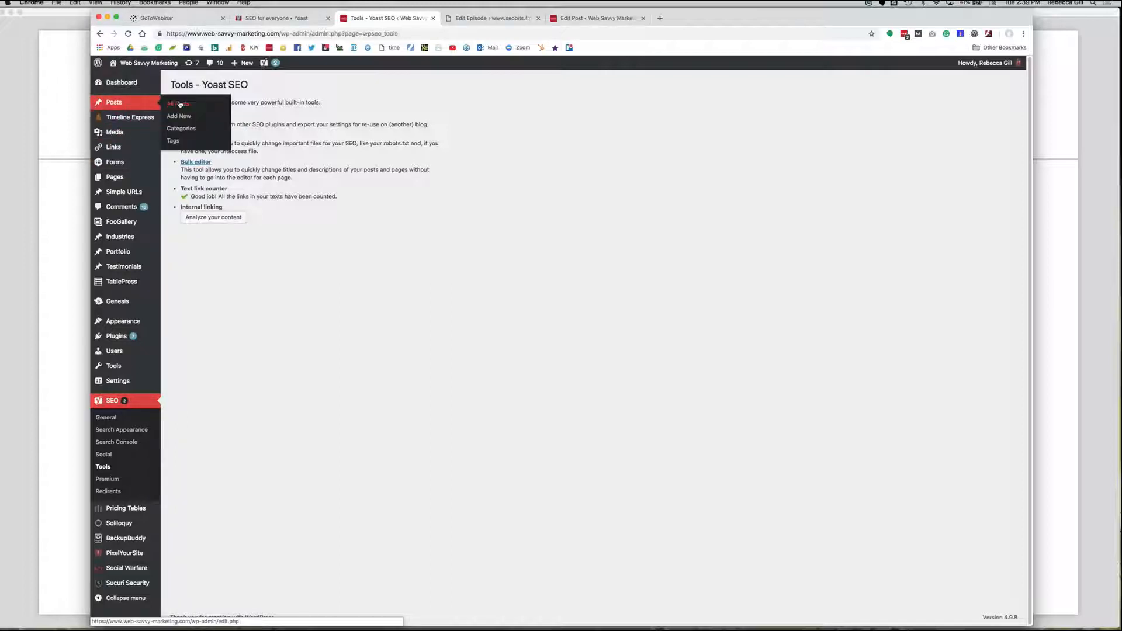
left_click(184, 131)
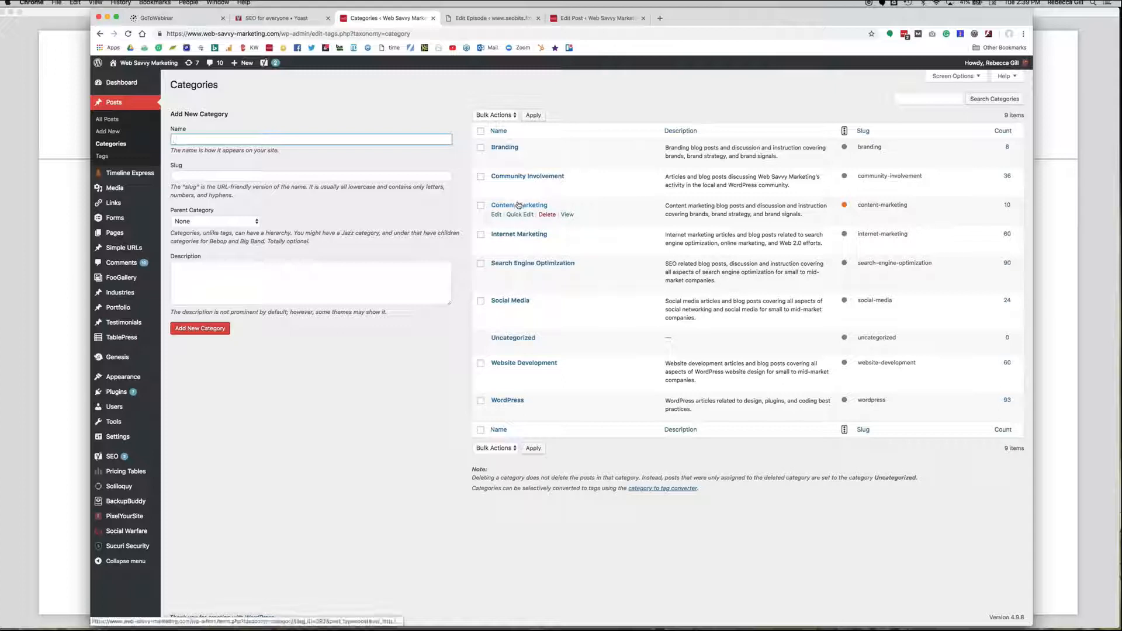
left_click(526, 364)
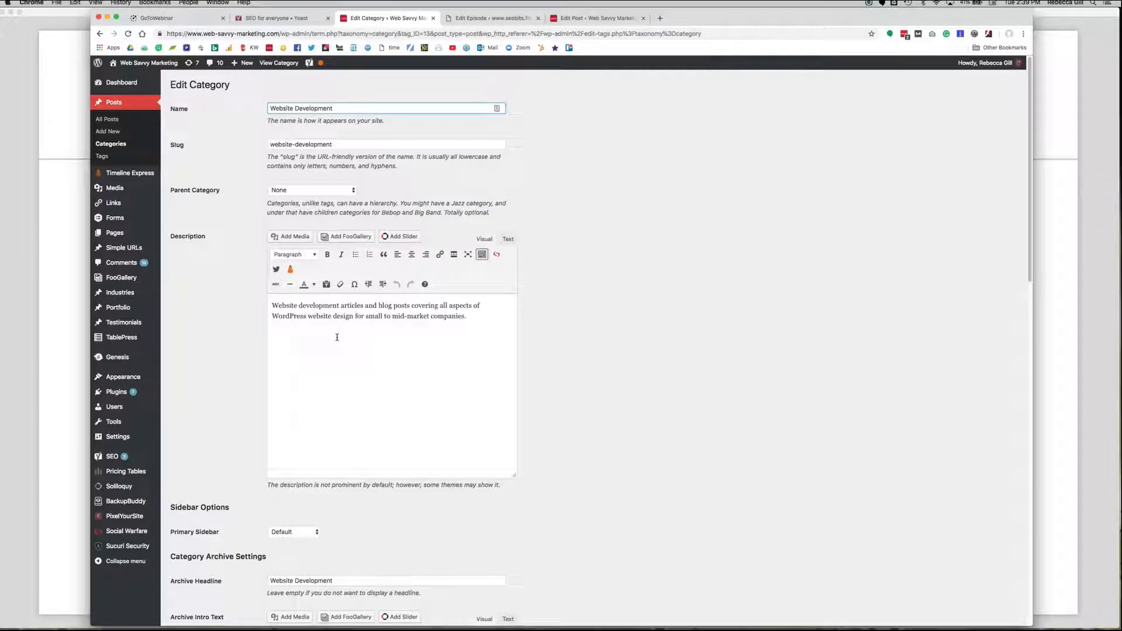
Examine the Website Development category's description, archive intro text, layout settings and Yoast SEO Premium analysis.
left_click(337, 334)
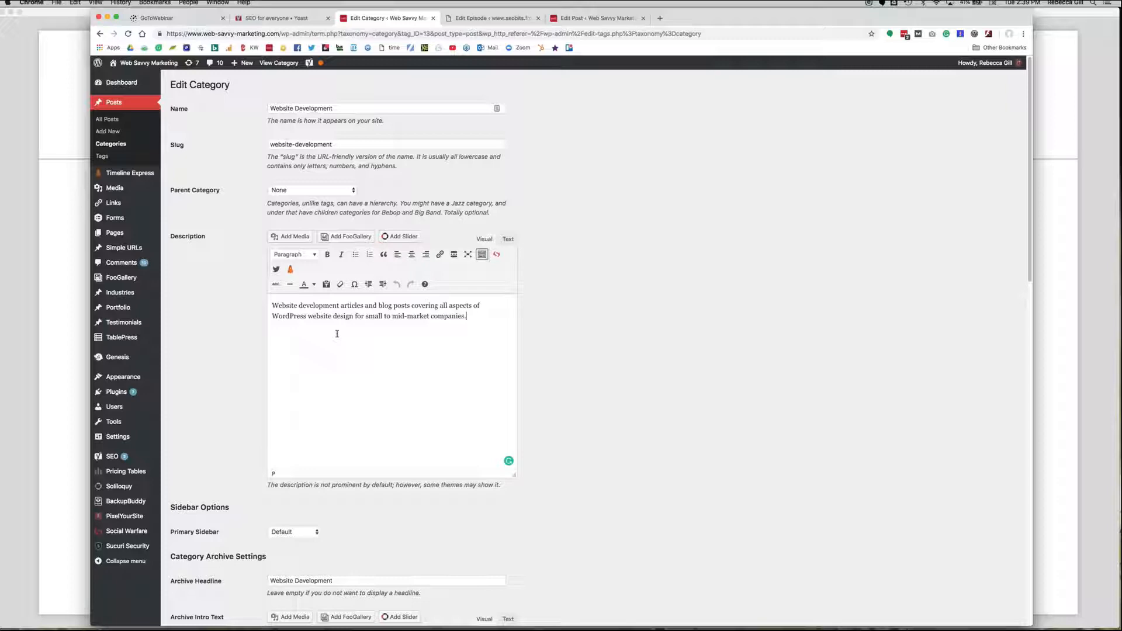
scroll(337, 334, "down", 10)
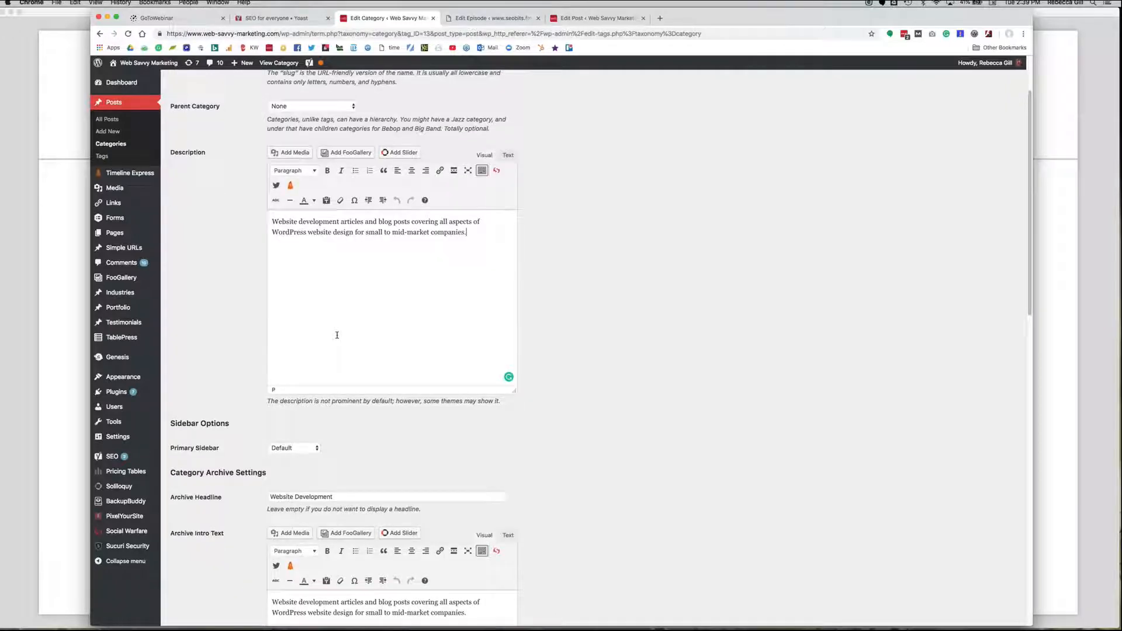
scroll(338, 338, "down", 3)
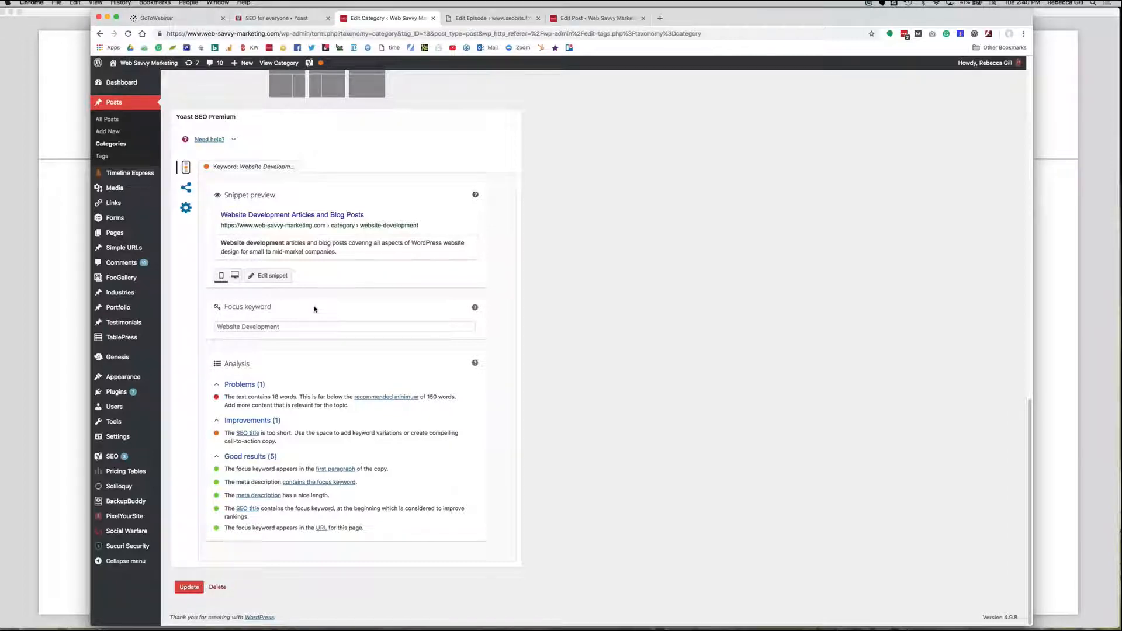
scroll(315, 310, "up", 5)
scroll(314, 310, "up", 10)
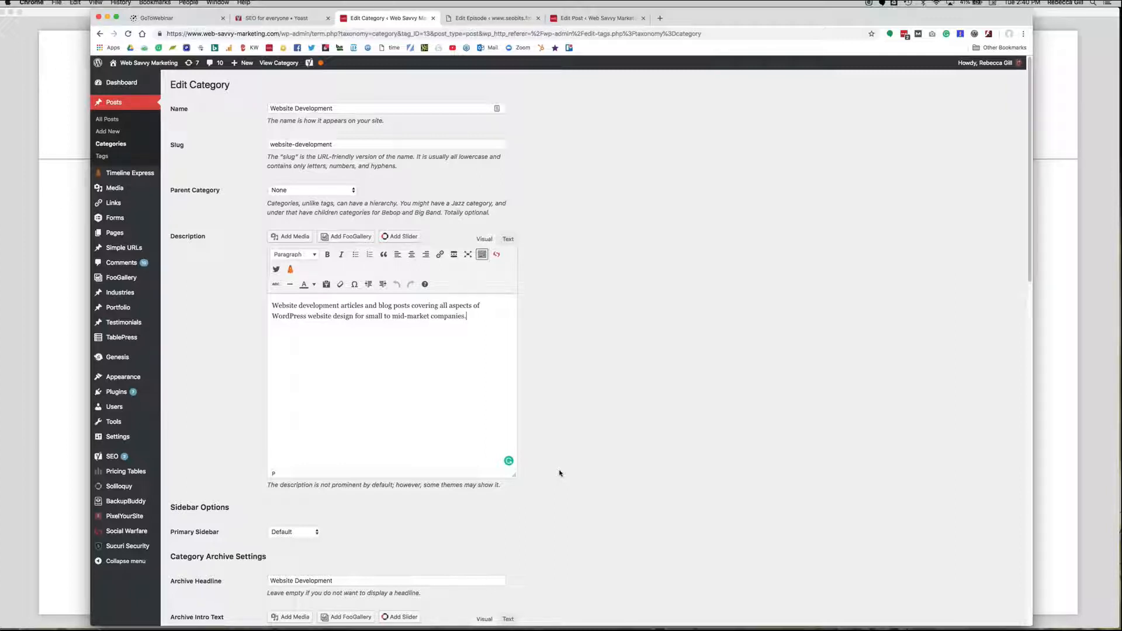
scroll(623, 449, "down", 8)
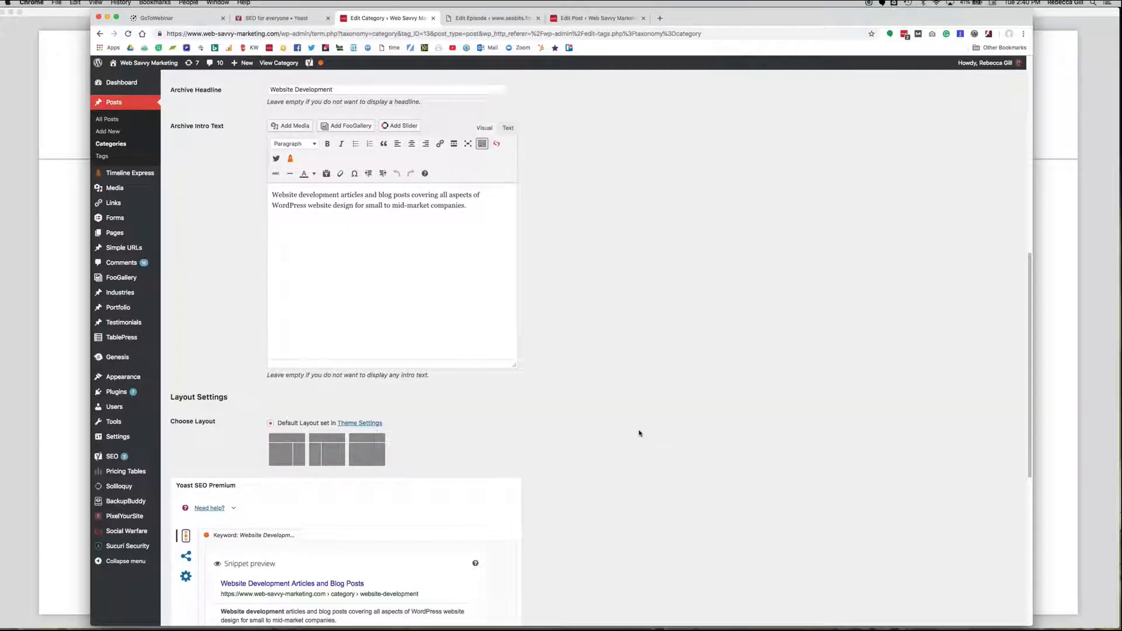
Review the list of all posts and its display column options, including the SEO score and Focus KW columns.
left_click(109, 119)
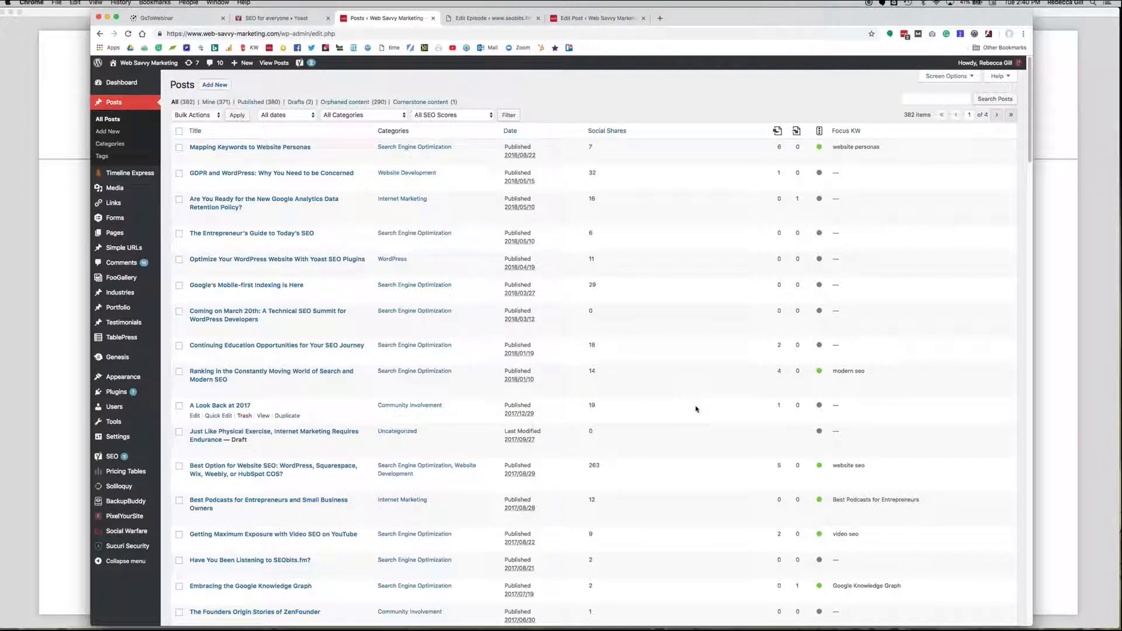
left_click(950, 76)
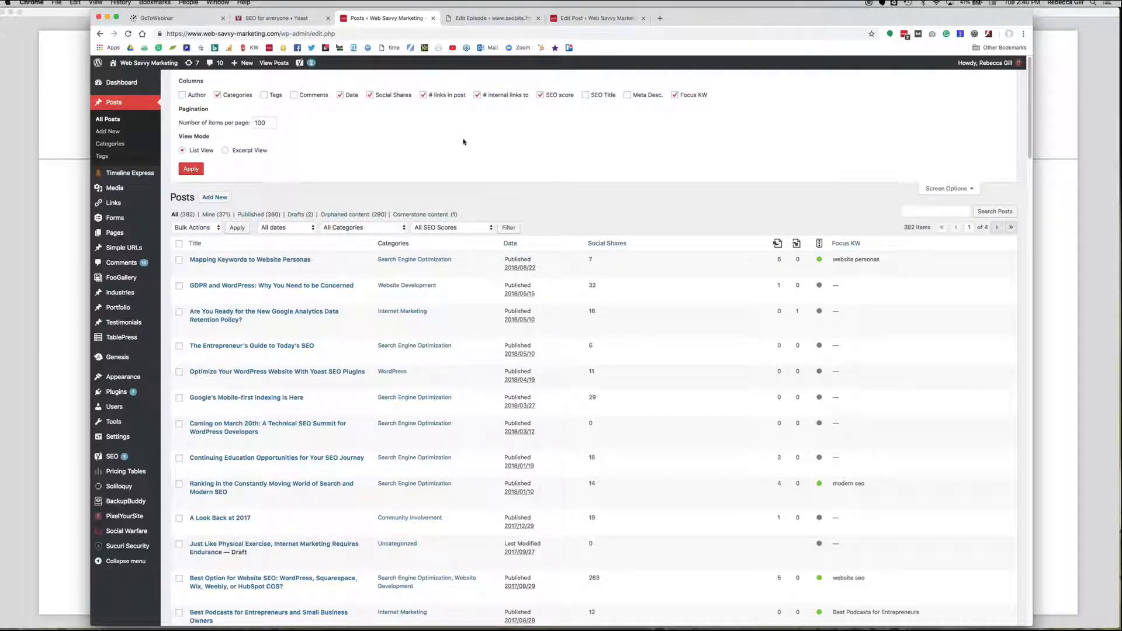
left_click(975, 190)
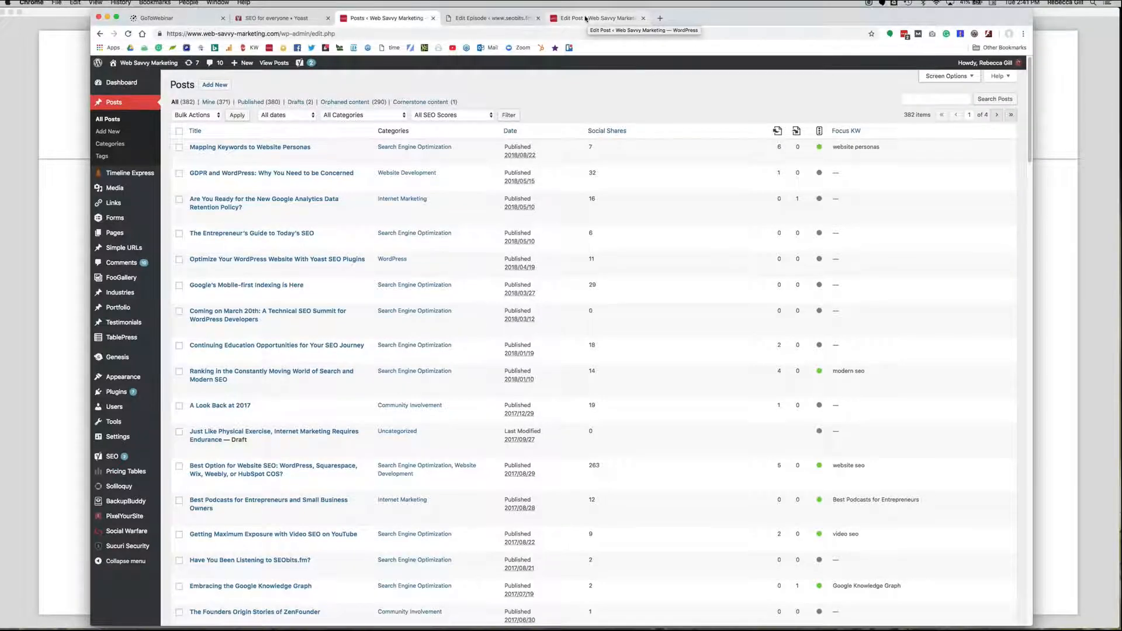
Look at the website personas post's Yoast box, and examine the seobits.fm podcast episode's focus keyword analysis for "seo for developers".
left_click(587, 19)
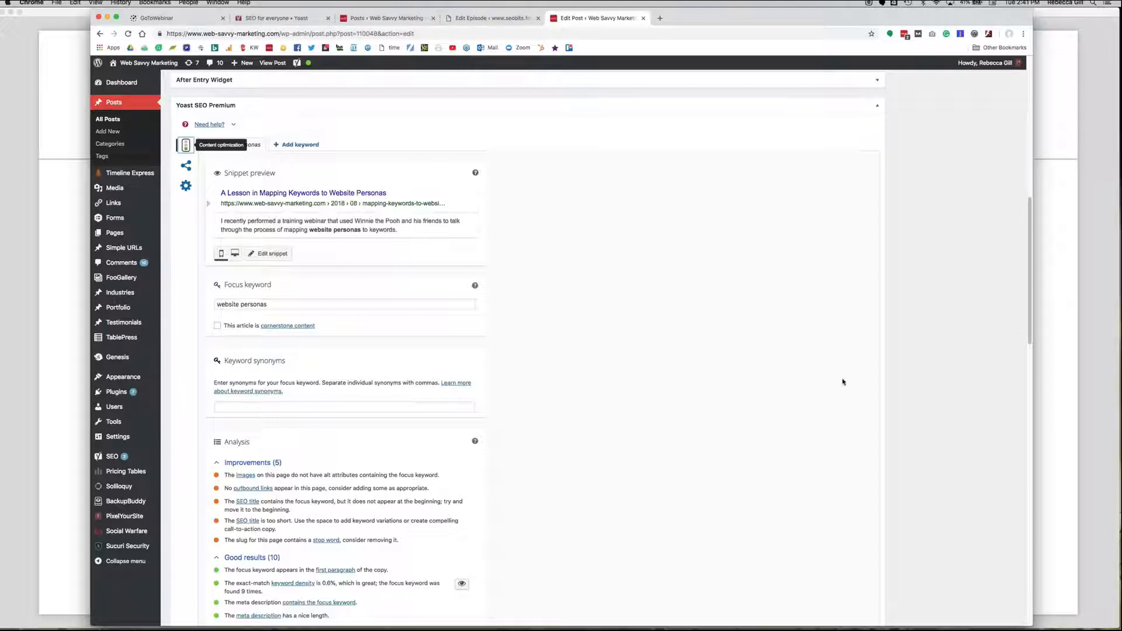
scroll(843, 382, "up", 1)
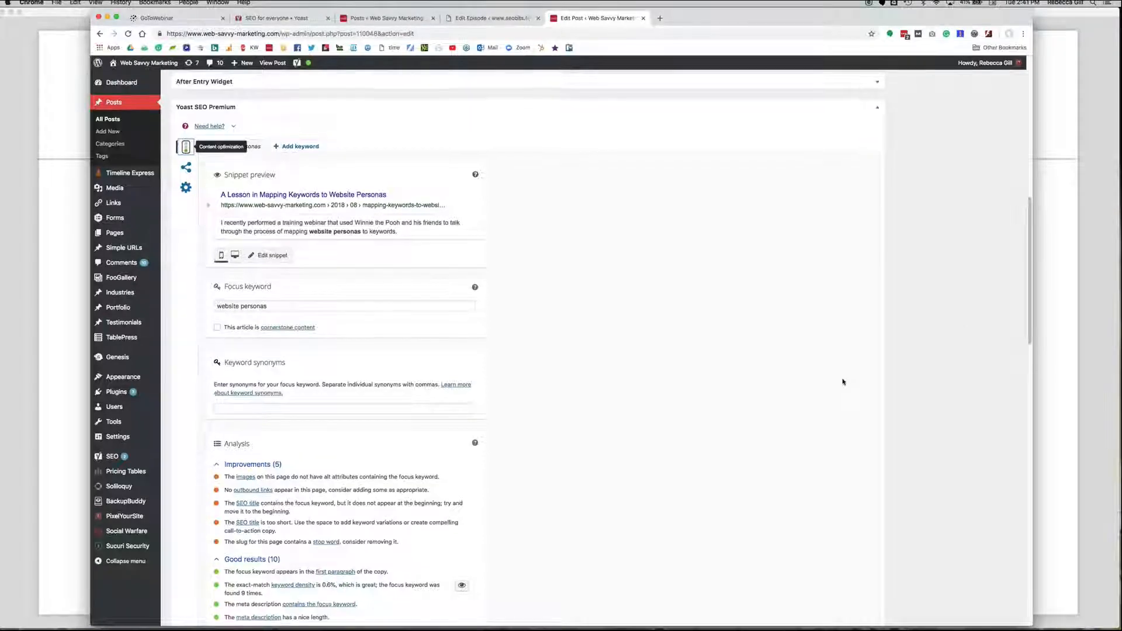
left_click(509, 22)
scroll(569, 284, "down", 10)
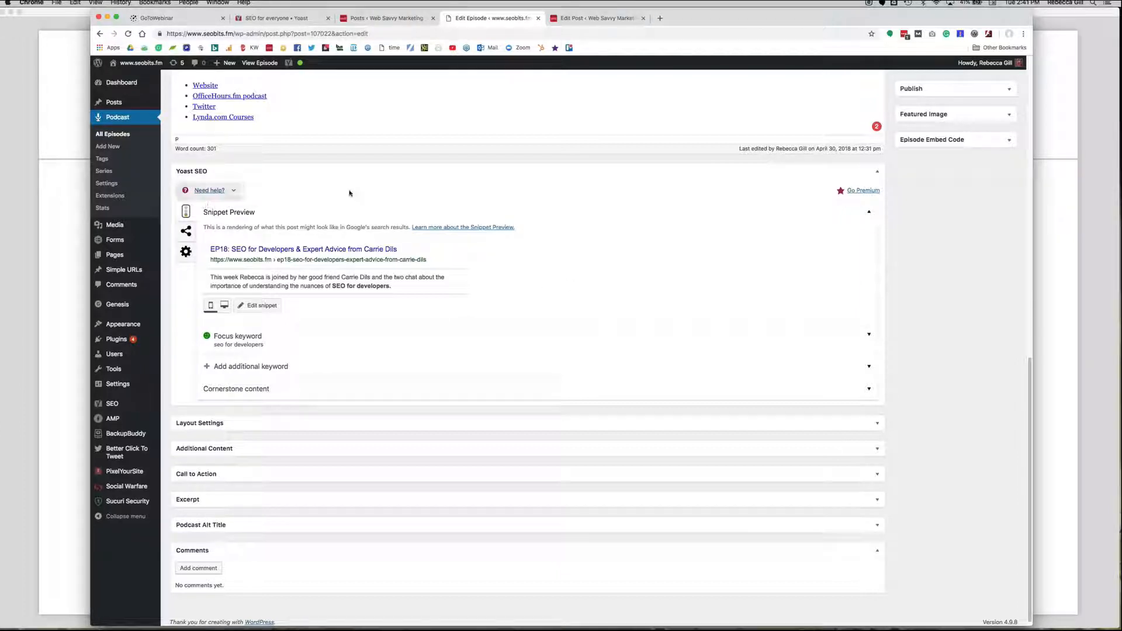
left_click(257, 345)
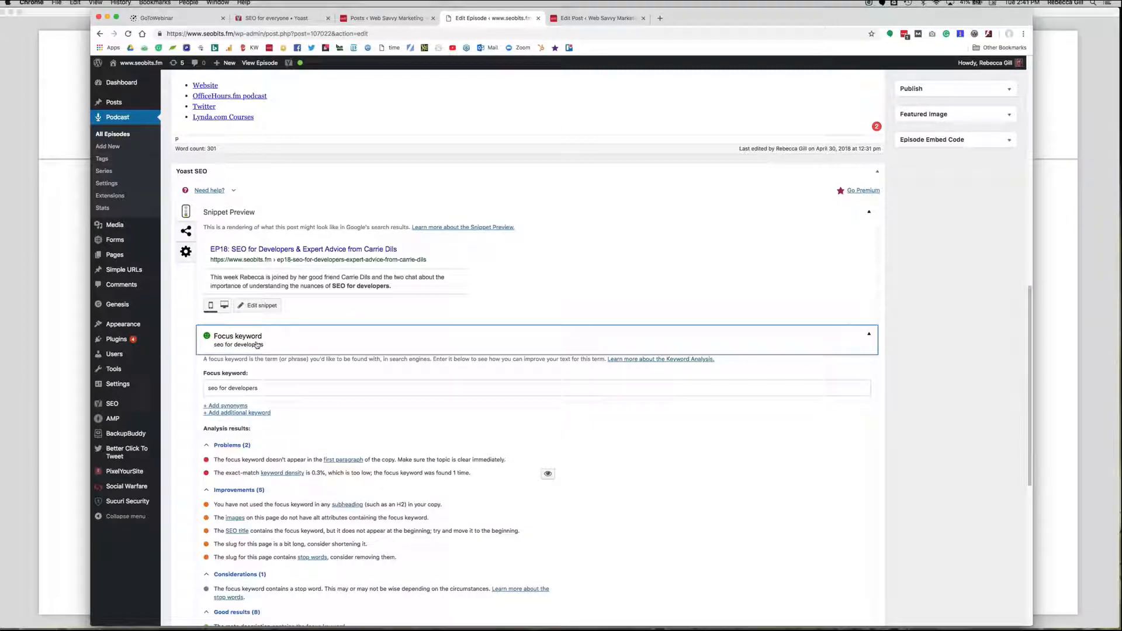
left_click(255, 381)
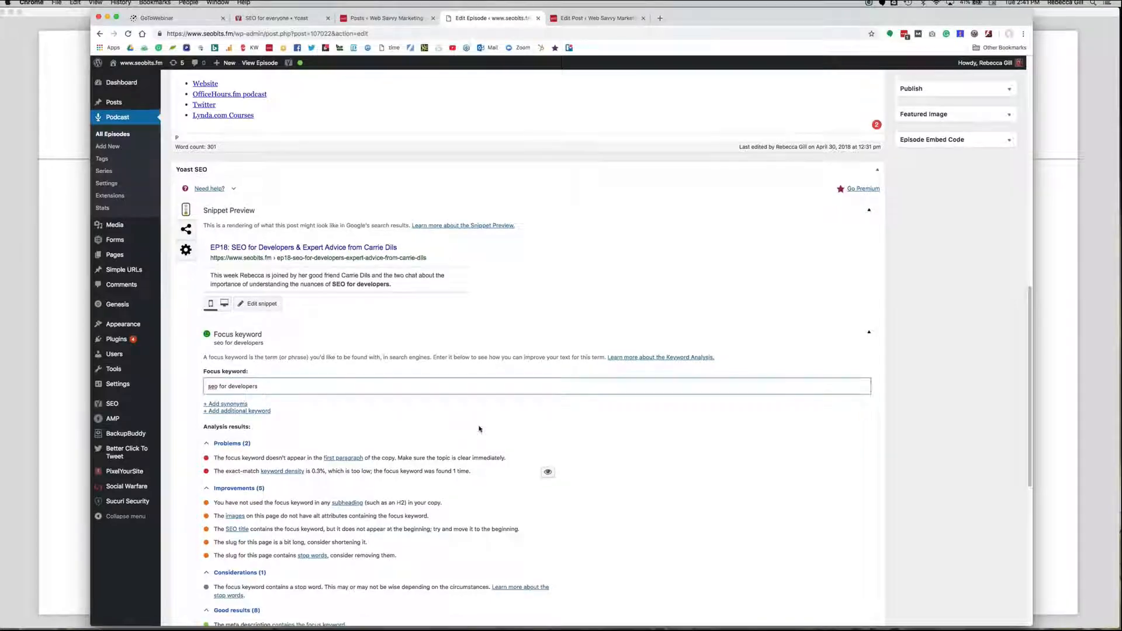
scroll(480, 428, "down", 3)
scroll(479, 428, "down", 2)
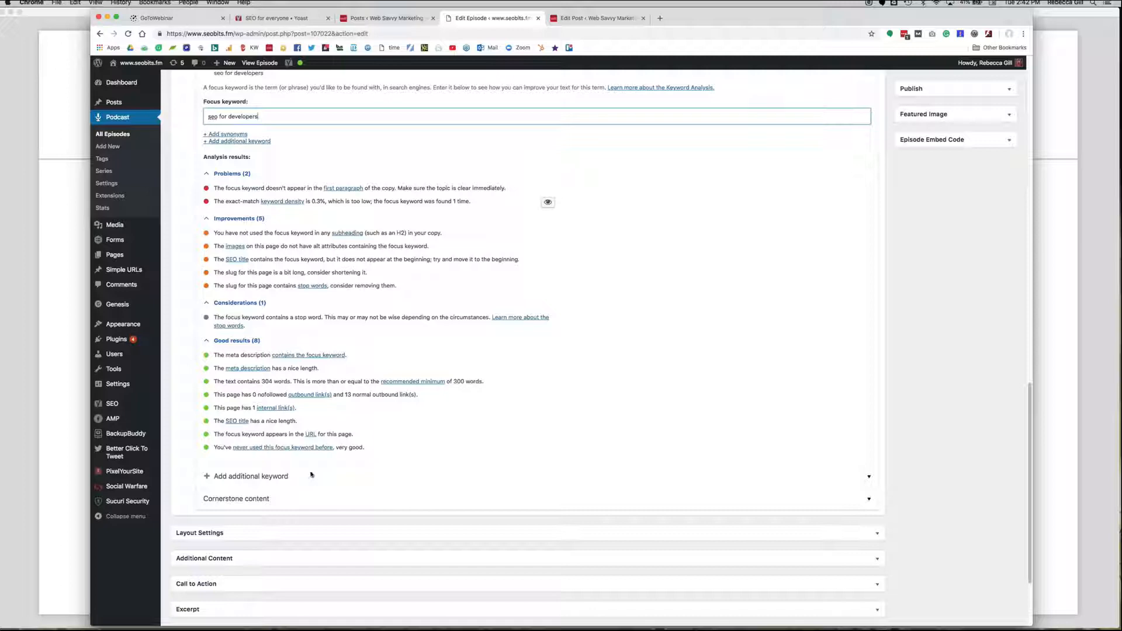
scroll(327, 403, "up", 1)
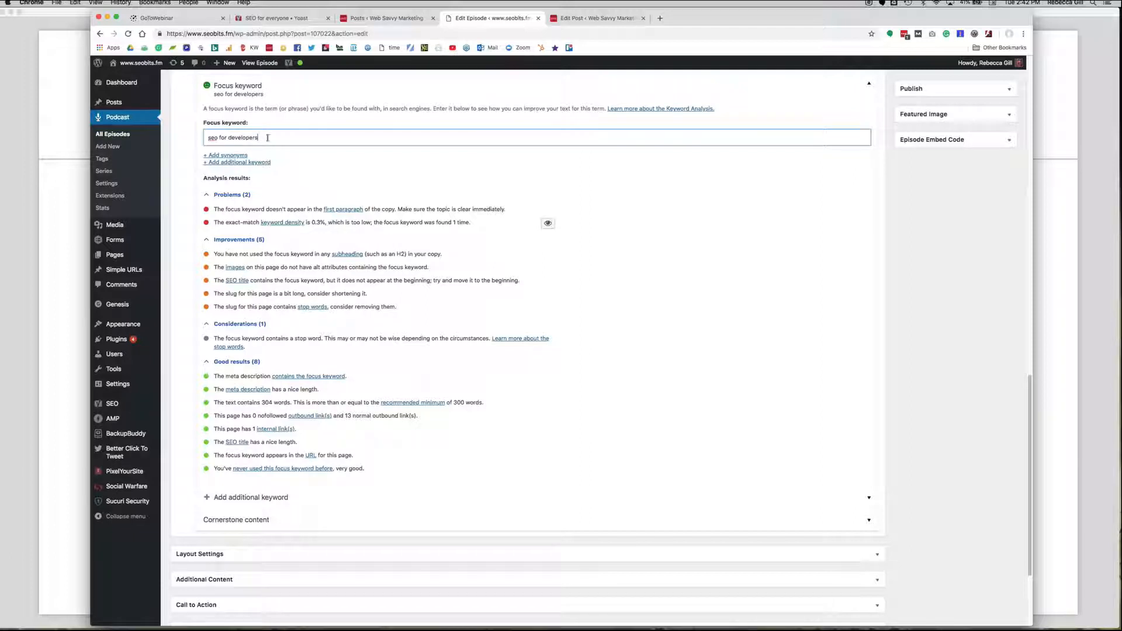
Cut the episode's focus keyword to view the analysis without it, and paste "seo for developers" back in.
key("super+a")
left_click(300, 140)
triple_click(214, 135)
right_click(215, 137)
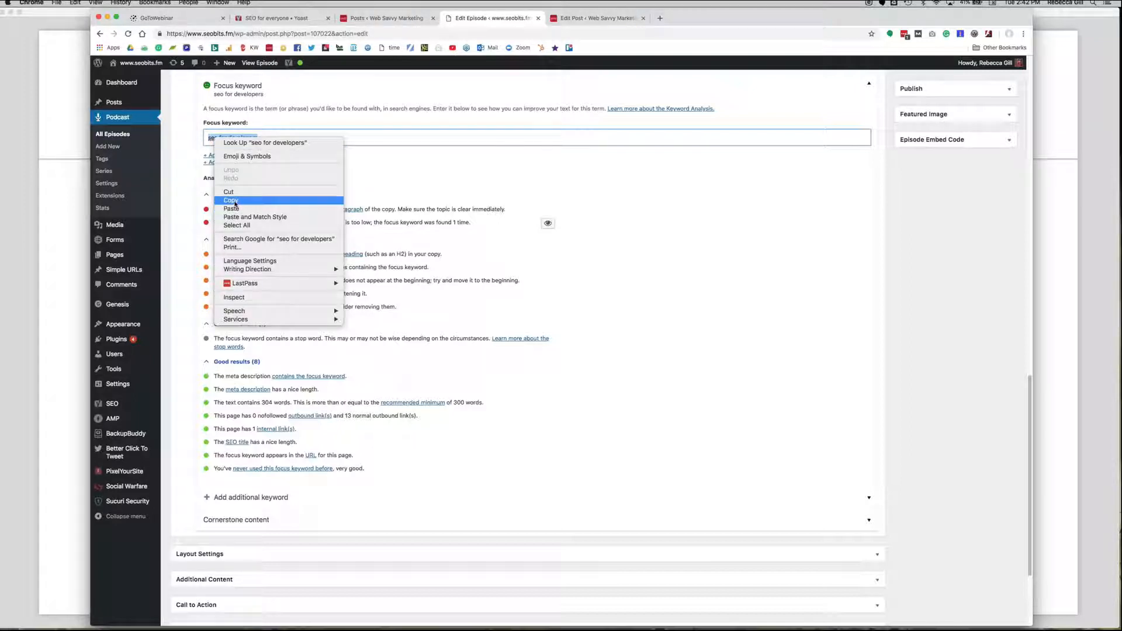
left_click(236, 202)
right_click(248, 138)
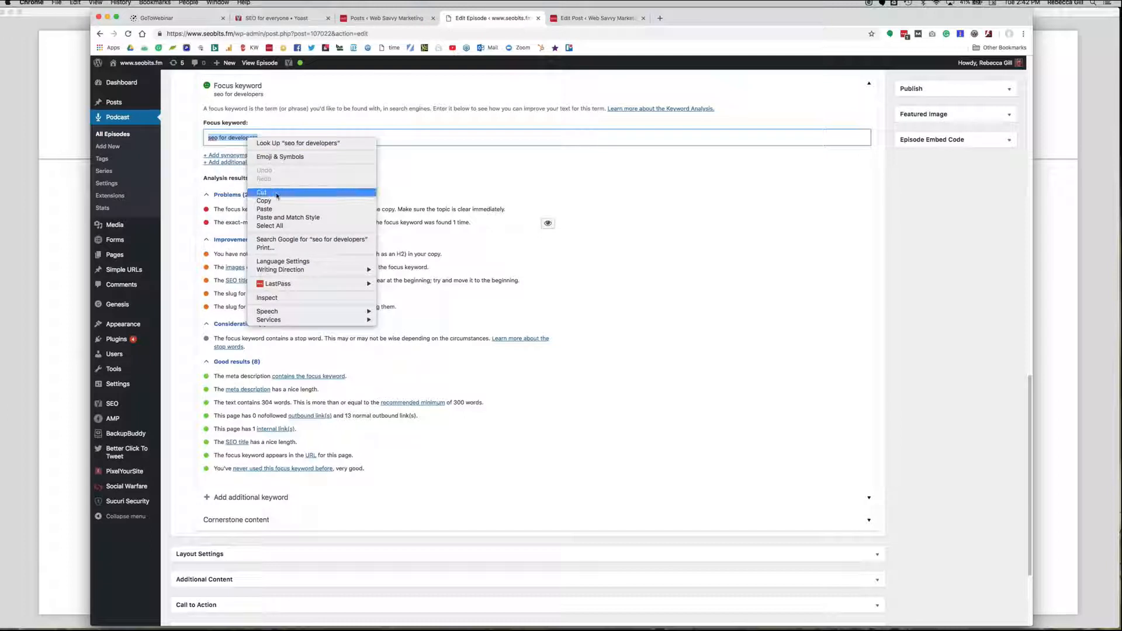
left_click(277, 193)
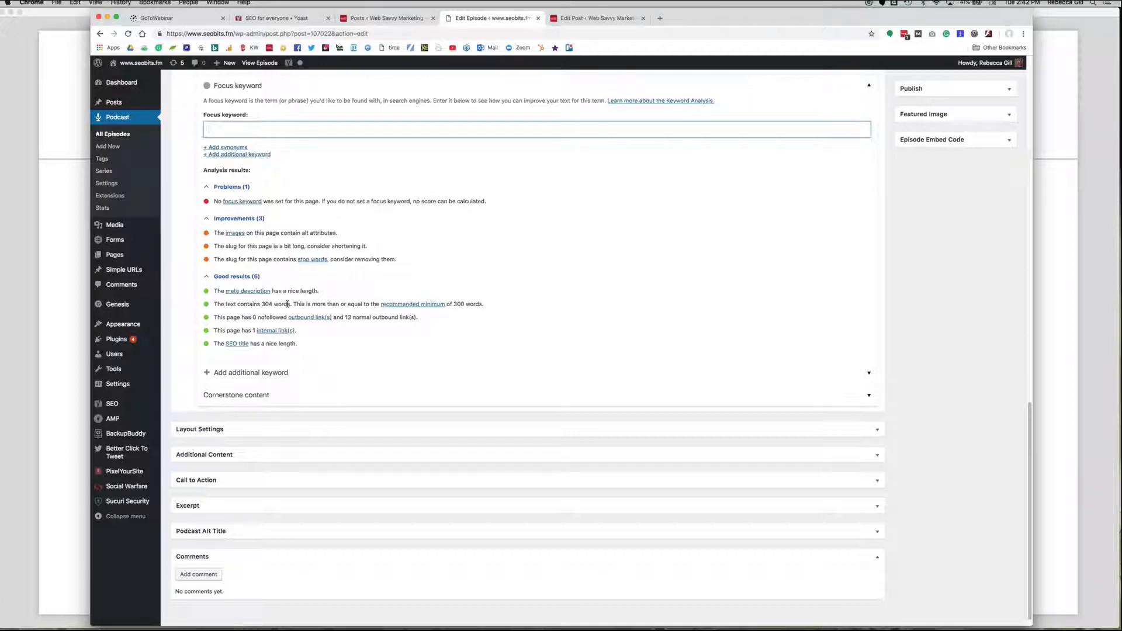
right_click(231, 131)
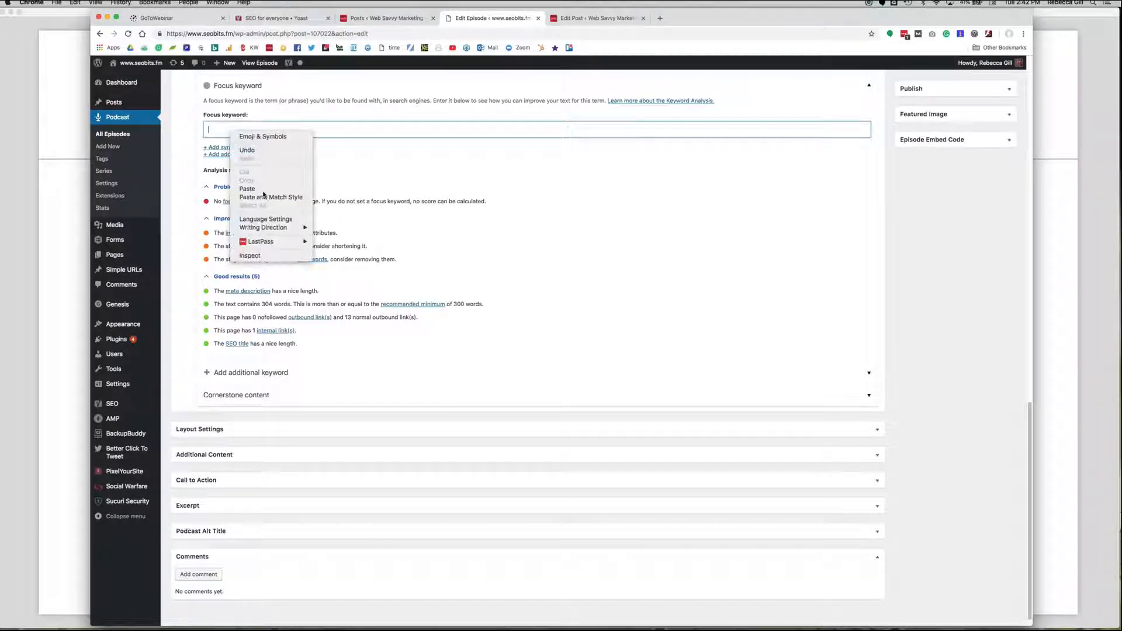
left_click(262, 192)
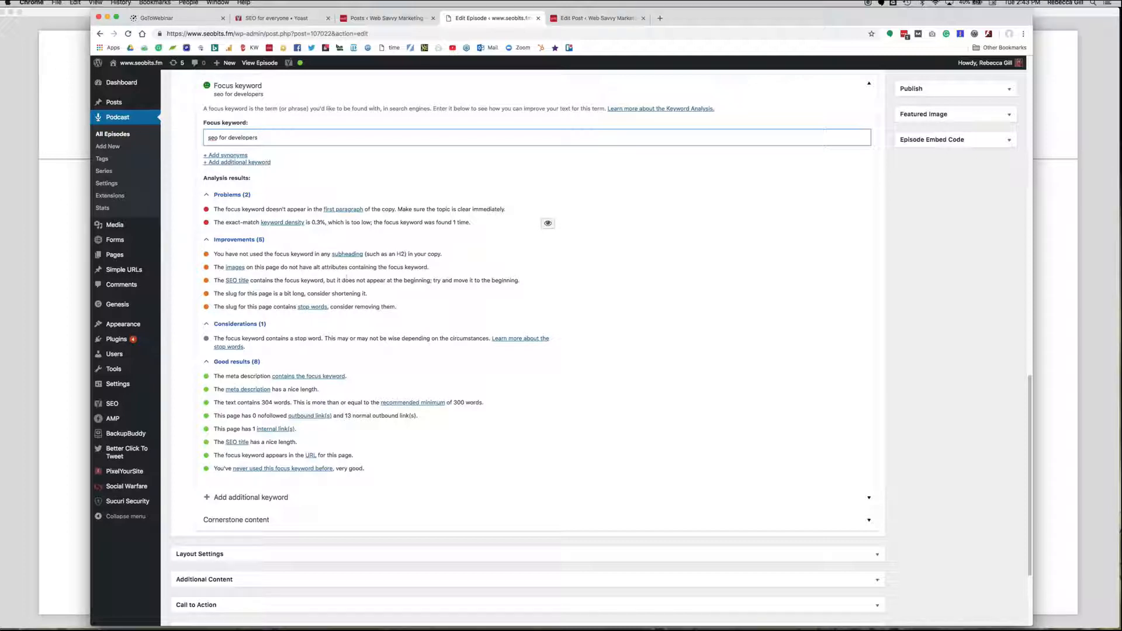
Compare the podcast episode's title, headings, body text and links with its Yoast focus keyword analysis results.
scroll(473, 277, "up", 20)
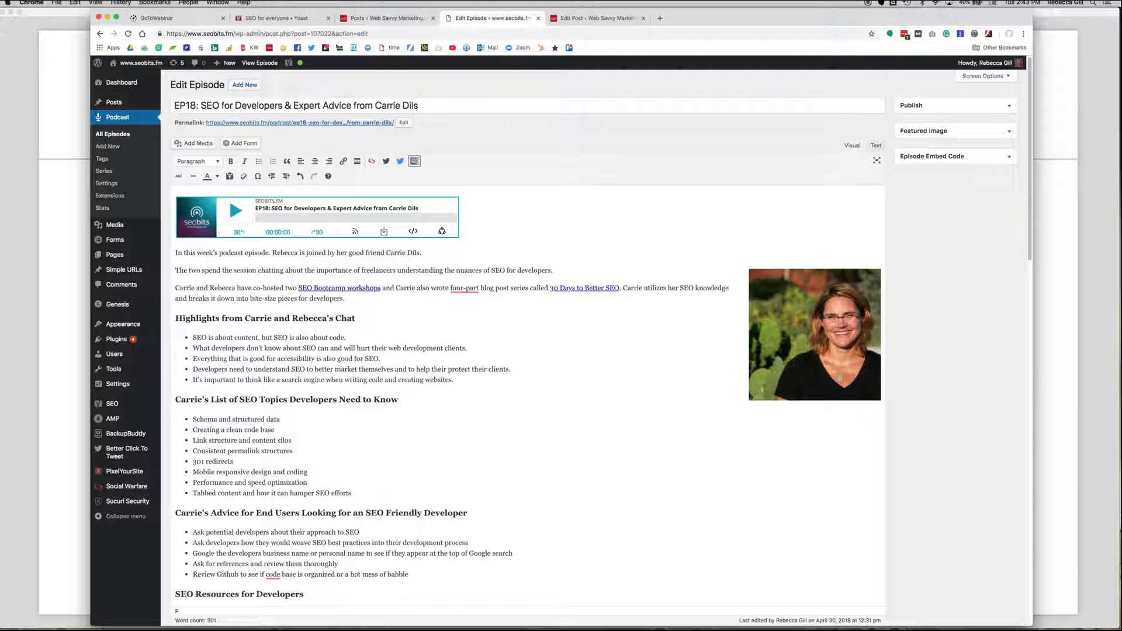
scroll(803, 430, "down", 6)
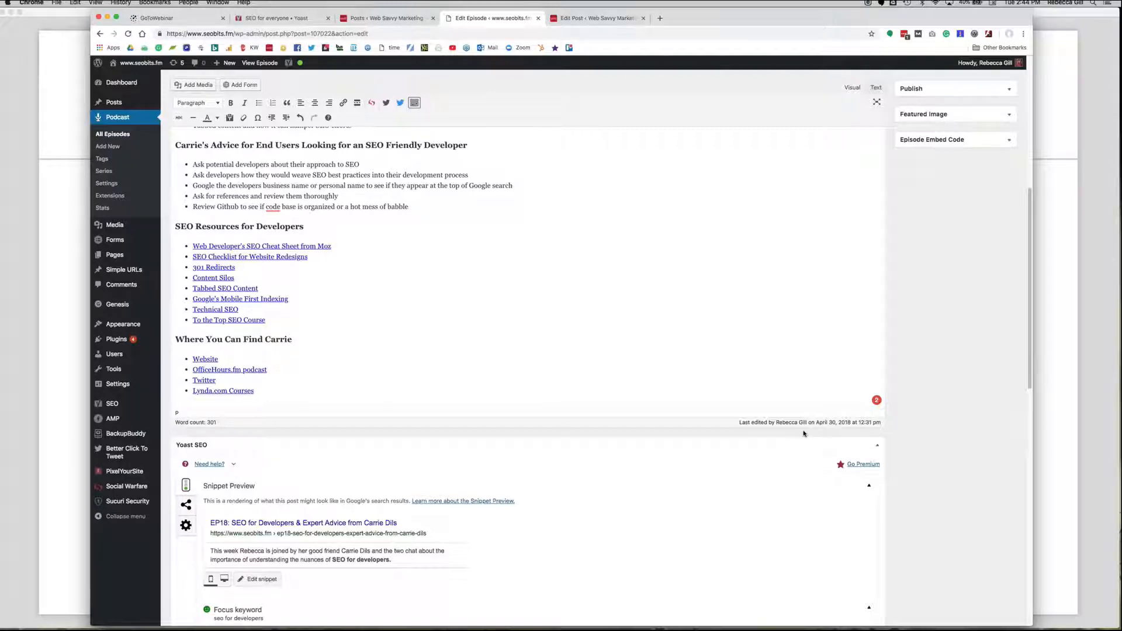
scroll(805, 433, "down", 5)
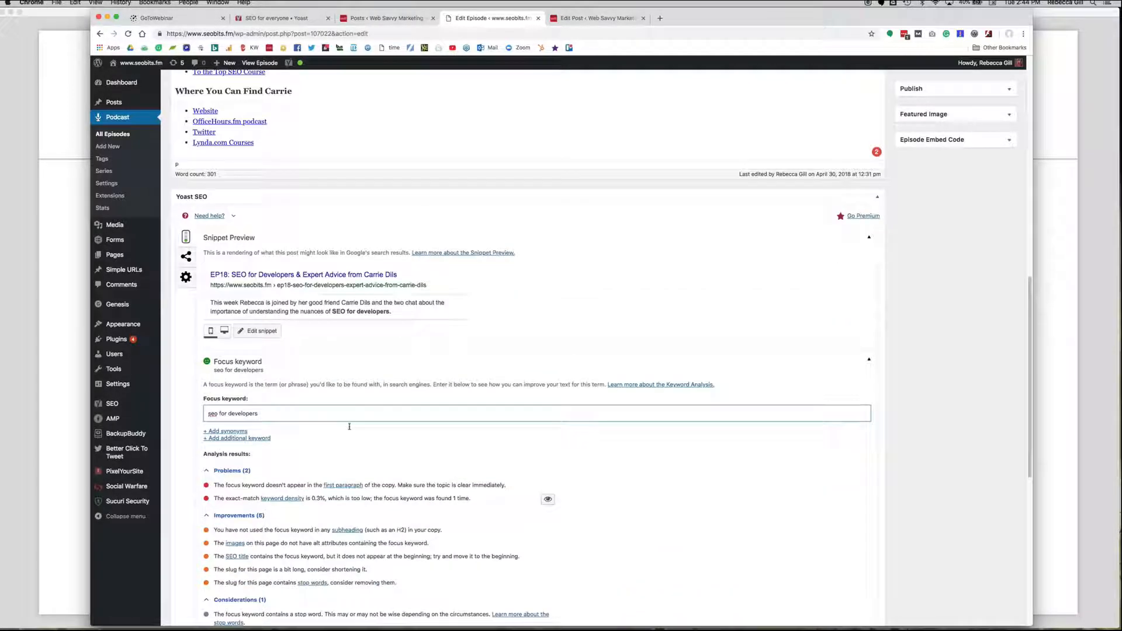
triple_click(283, 418)
left_click(327, 425)
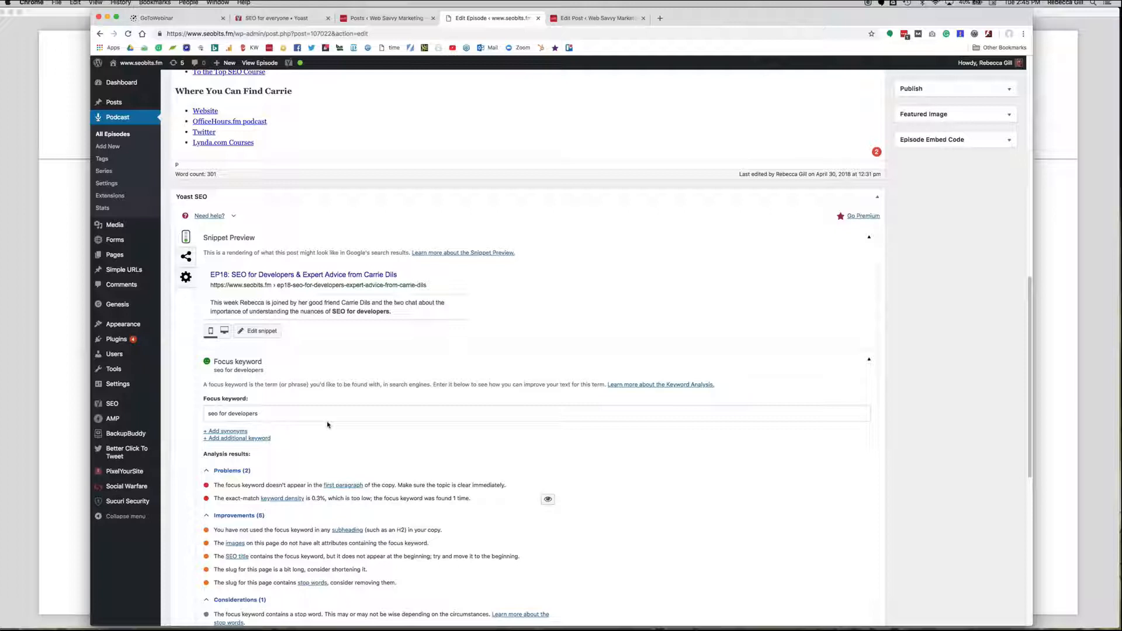
scroll(327, 424, "down", 3)
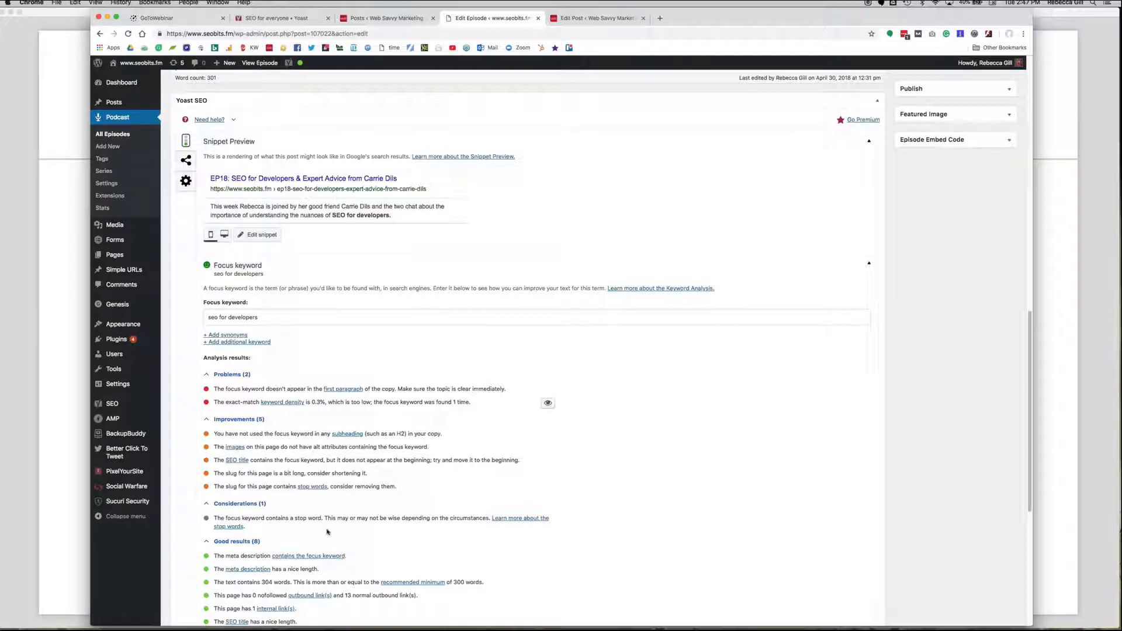
scroll(325, 530, "up", 10)
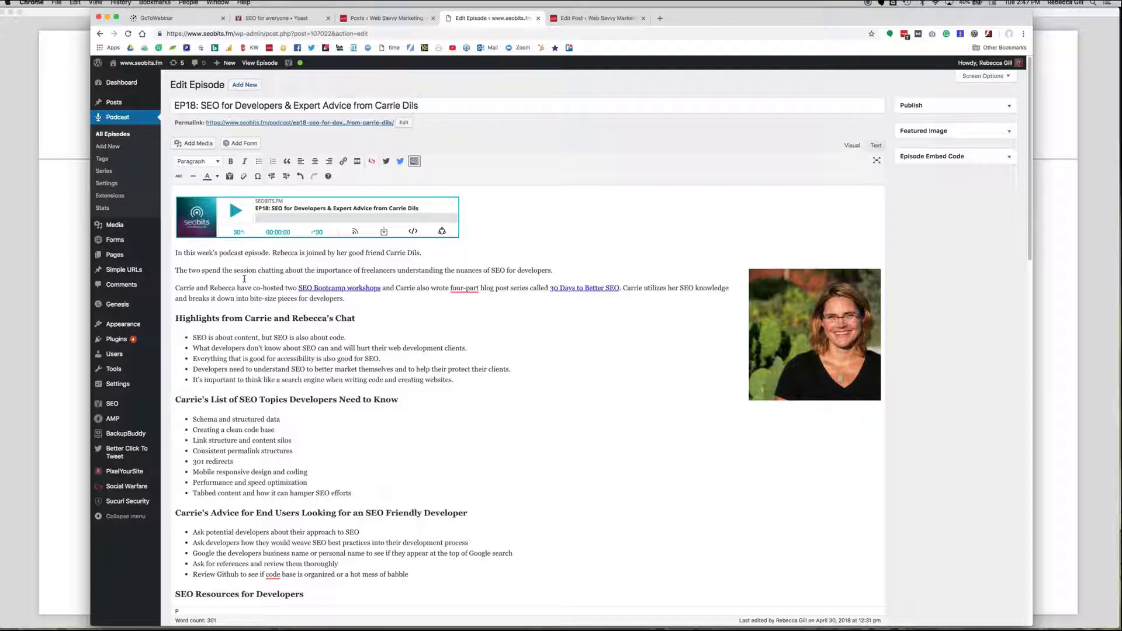
scroll(244, 279, "down", 5)
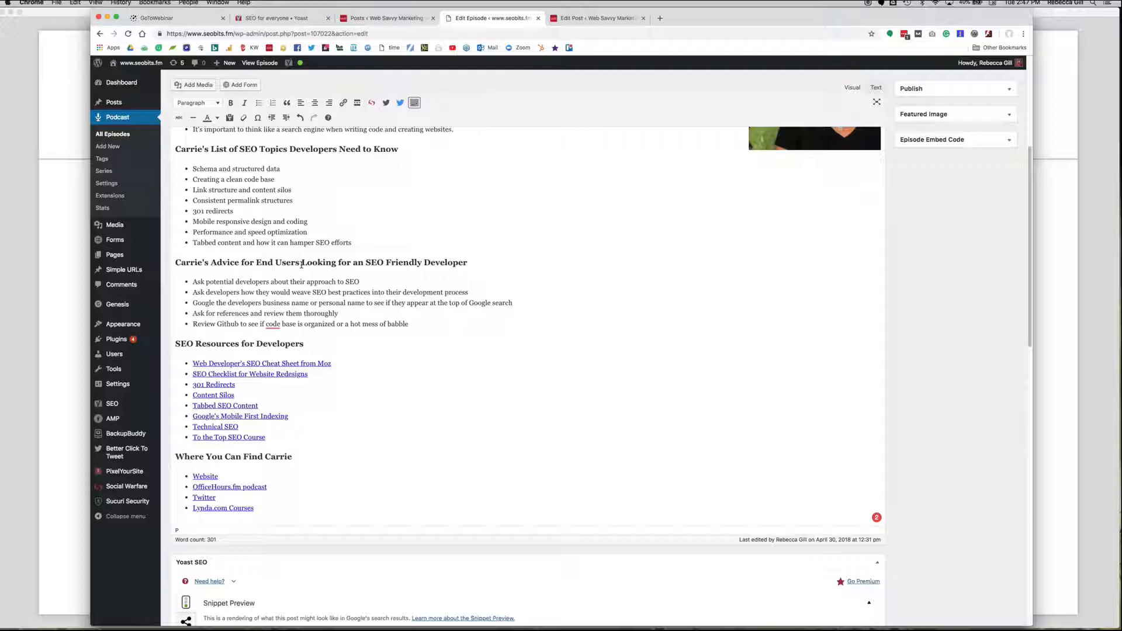
scroll(301, 264, "down", 10)
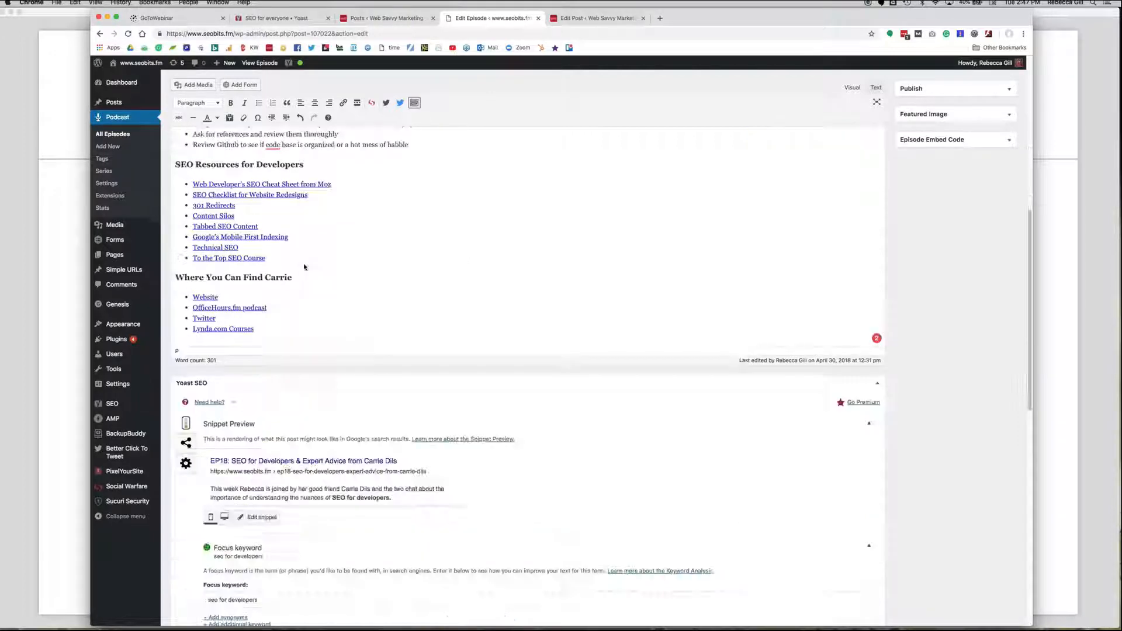
scroll(304, 267, "down", 7)
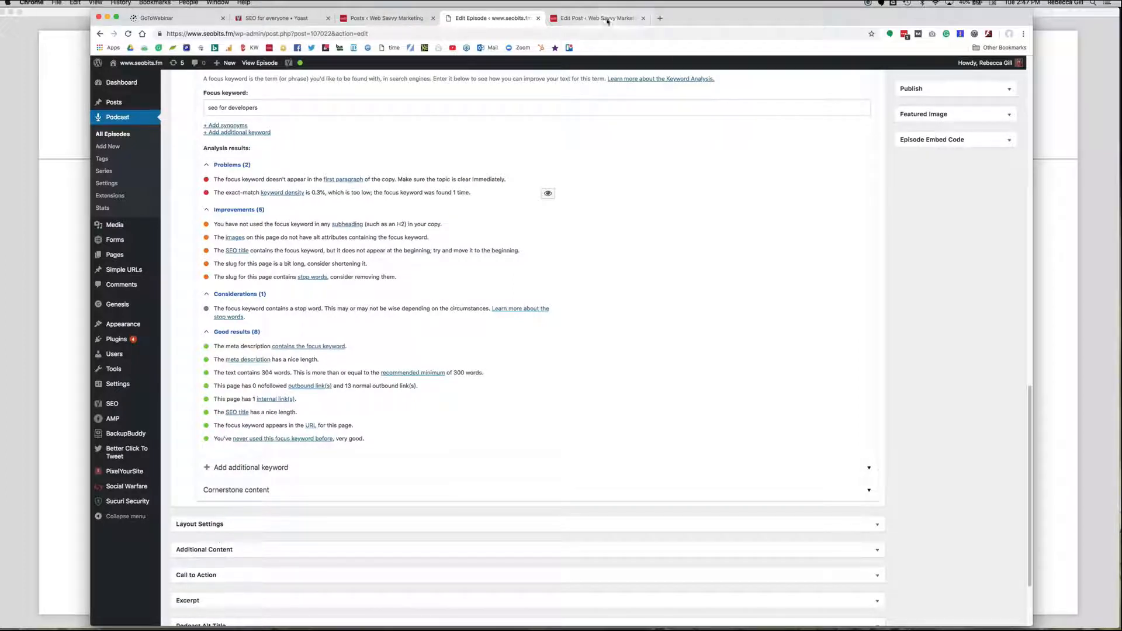
Add an empty extra focus keyword to the website personas post in Yoast SEO Premium, and remove it again.
left_click(595, 18)
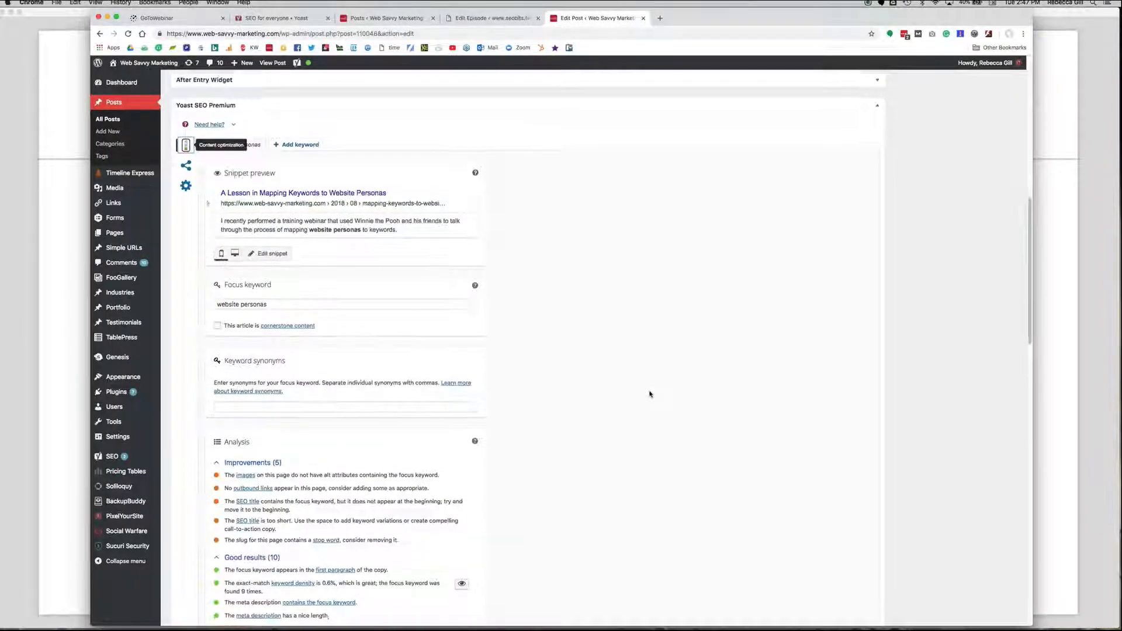
scroll(650, 394, "down", 1)
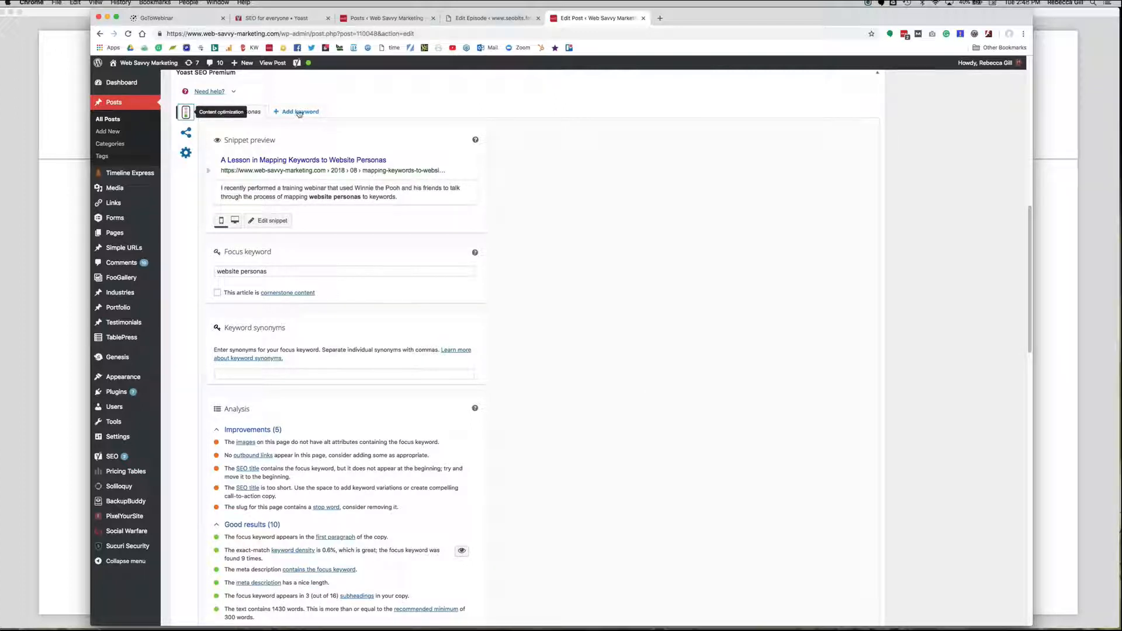
left_click(299, 113)
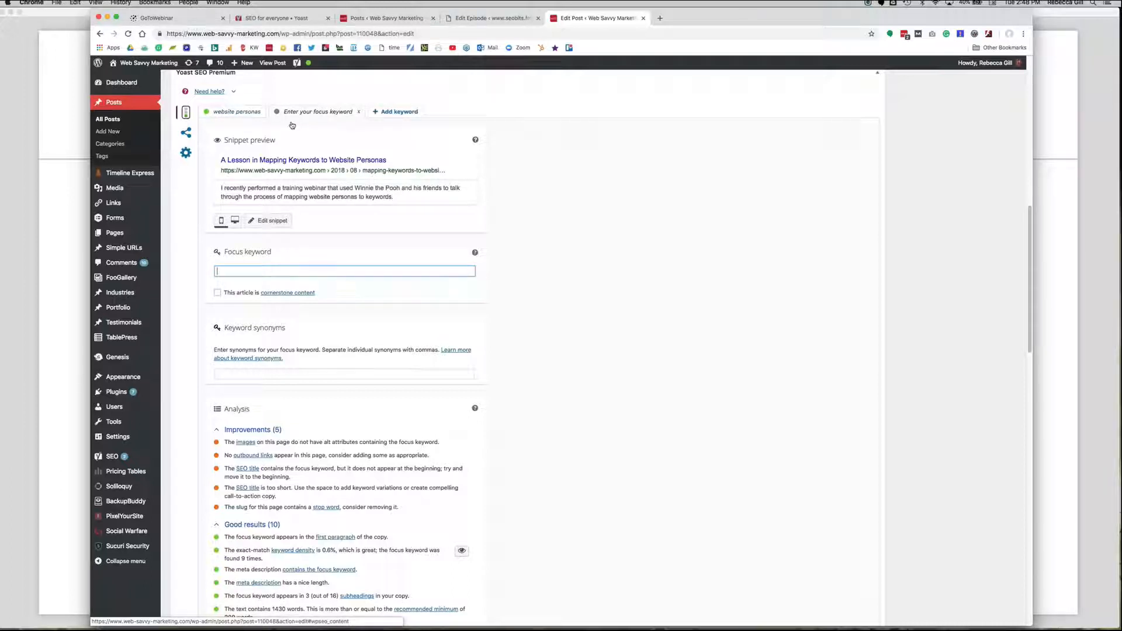
left_click(359, 112)
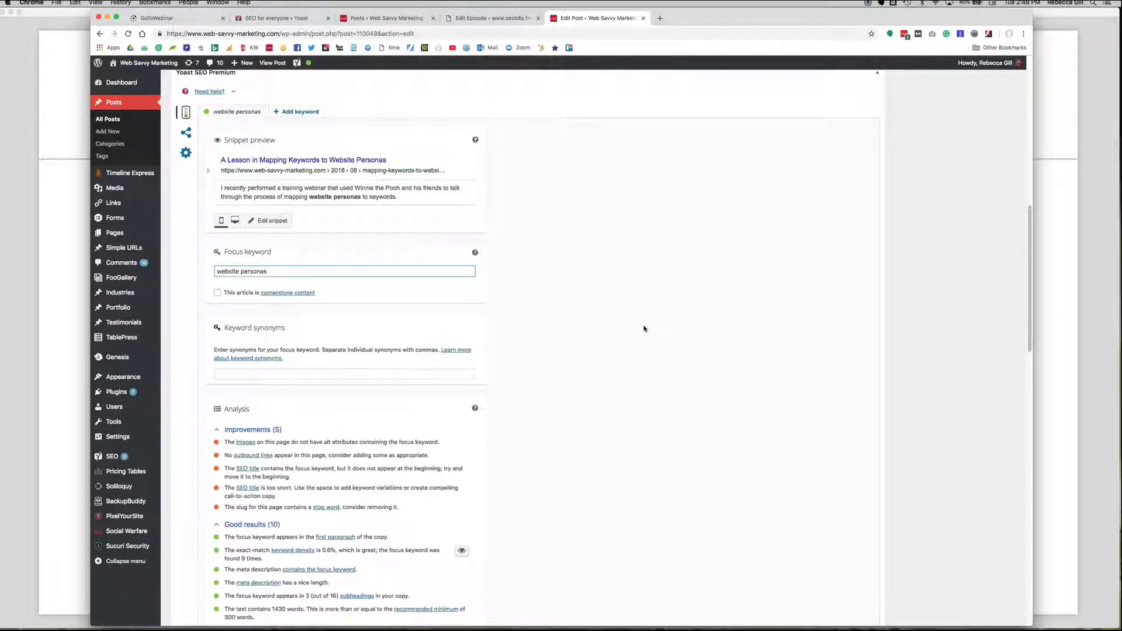
Review the Yoast internal linking suggestions beside the website personas post, along with its body content and permalink.
scroll(644, 326, "up", 10)
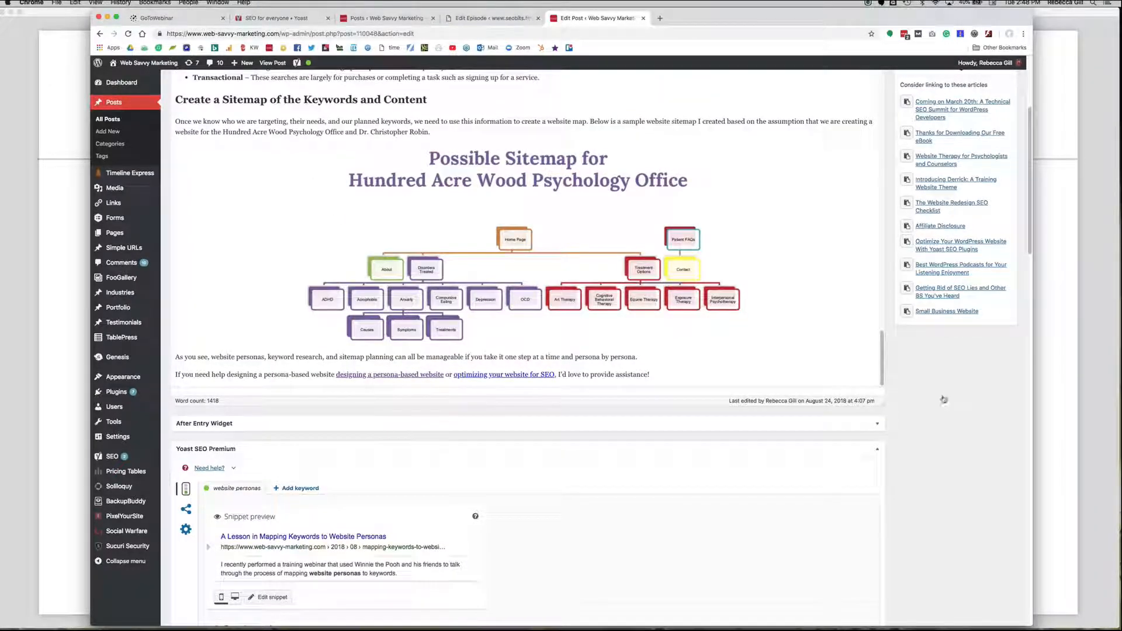
scroll(943, 399, "up", 2)
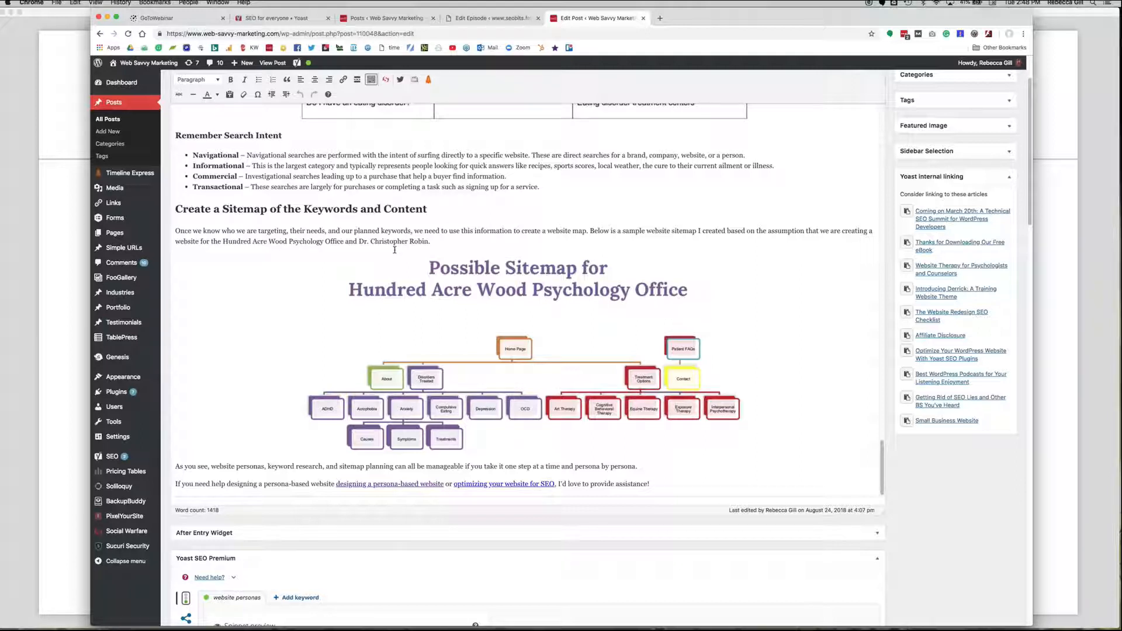
scroll(538, 217, "up", 15)
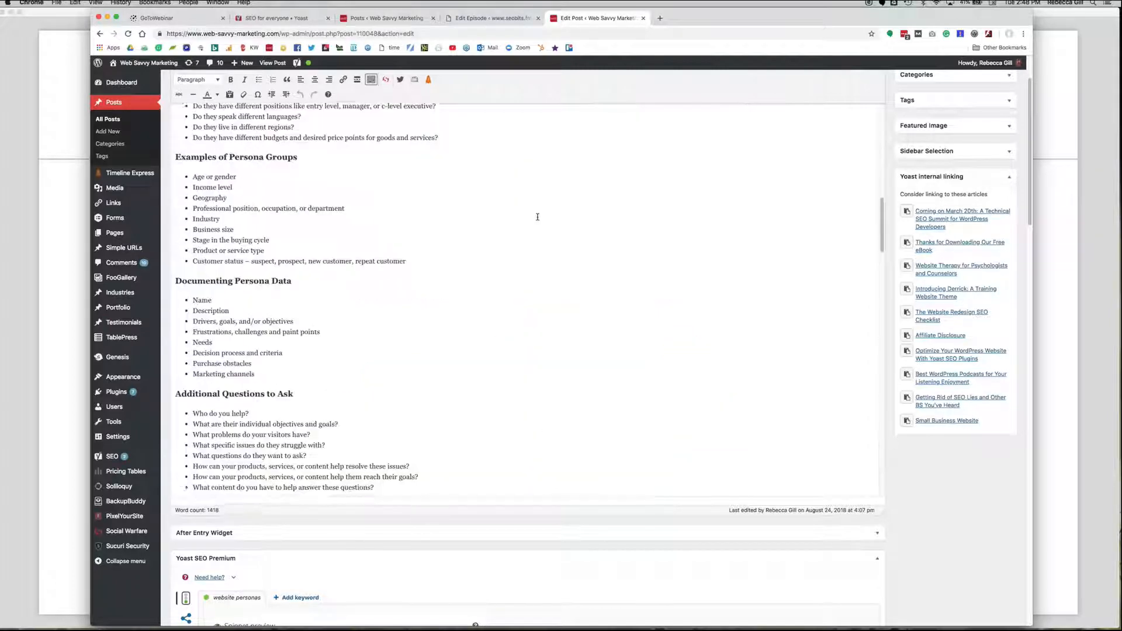
scroll(537, 216, "up", 3)
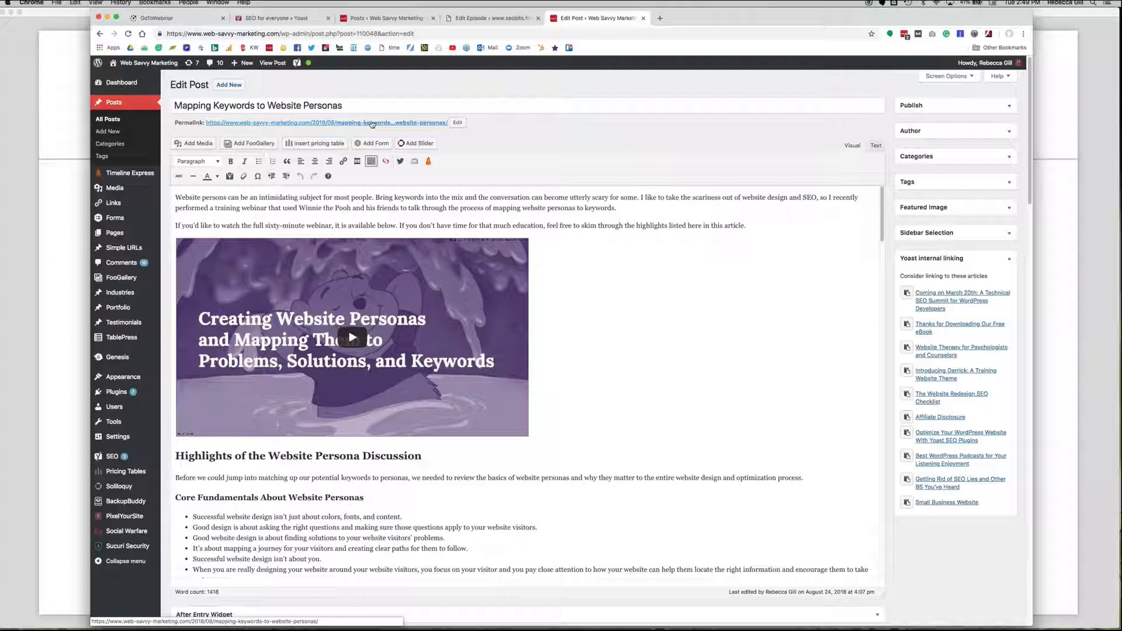
Switch to the Yoast plugins presentation in Preview and advance from the On-Page Editor slide to page 13.
left_click(31, 228)
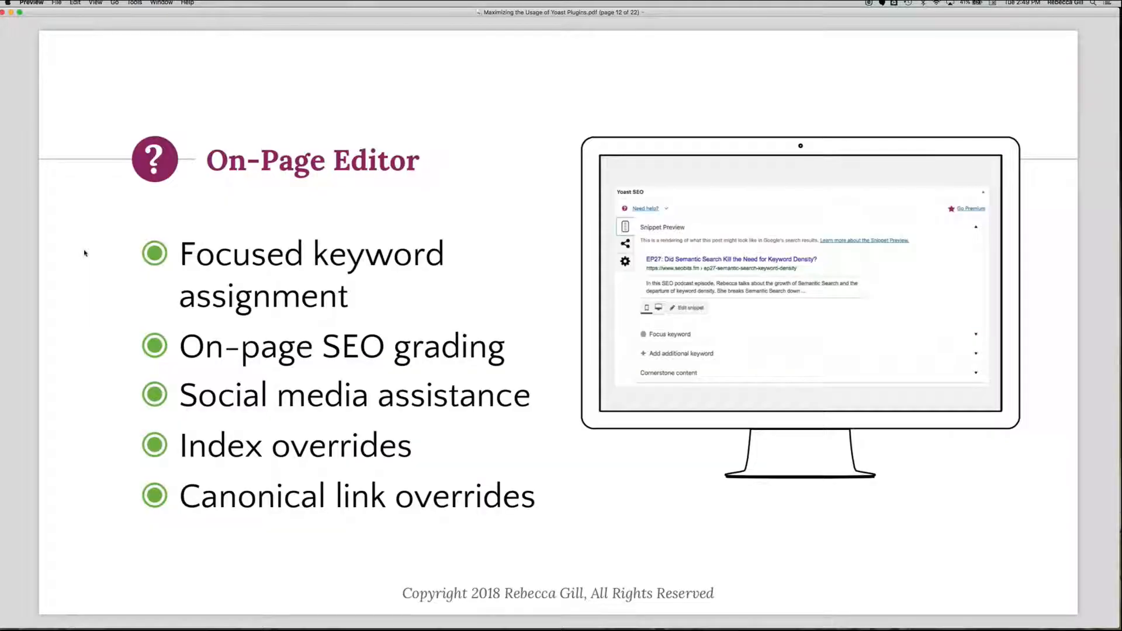
key("Down")
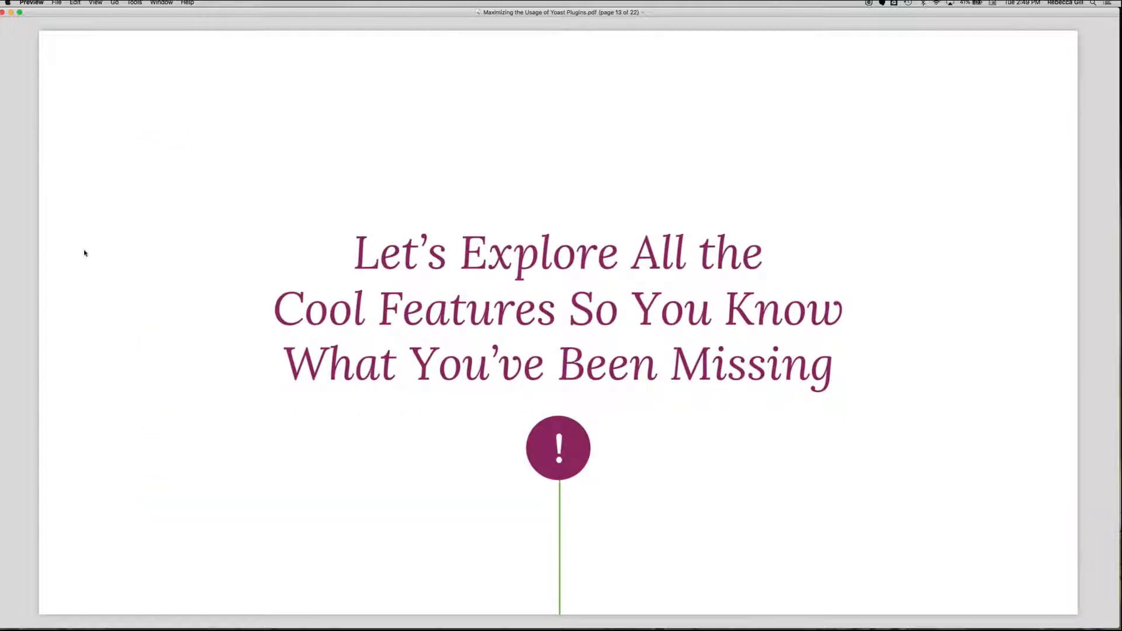